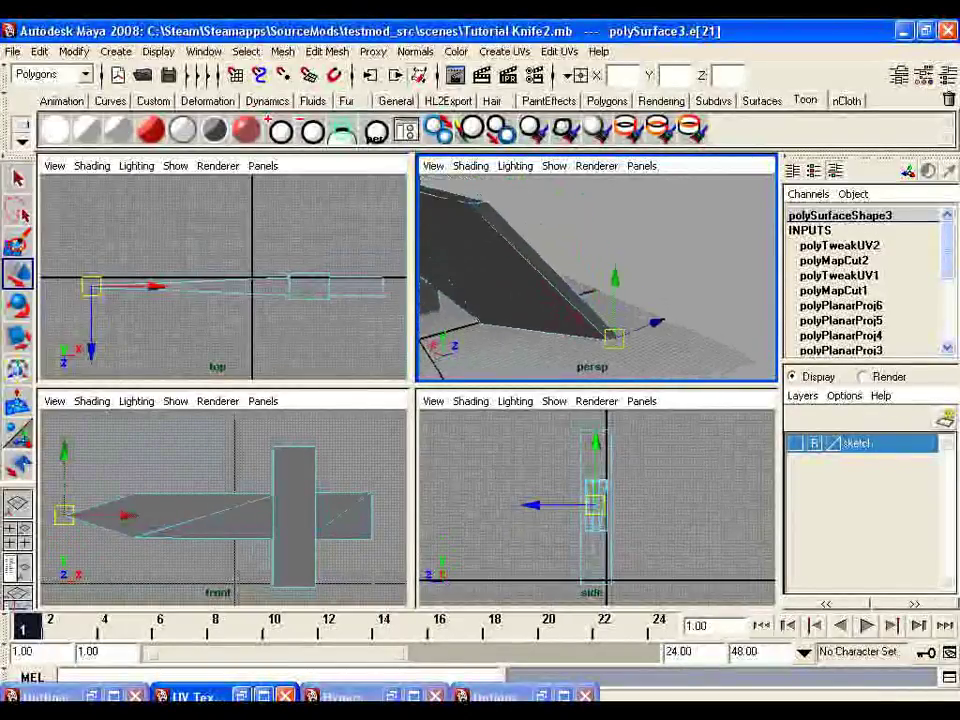
- Switch the knife mesh to face selection mode
right_click(524, 258)
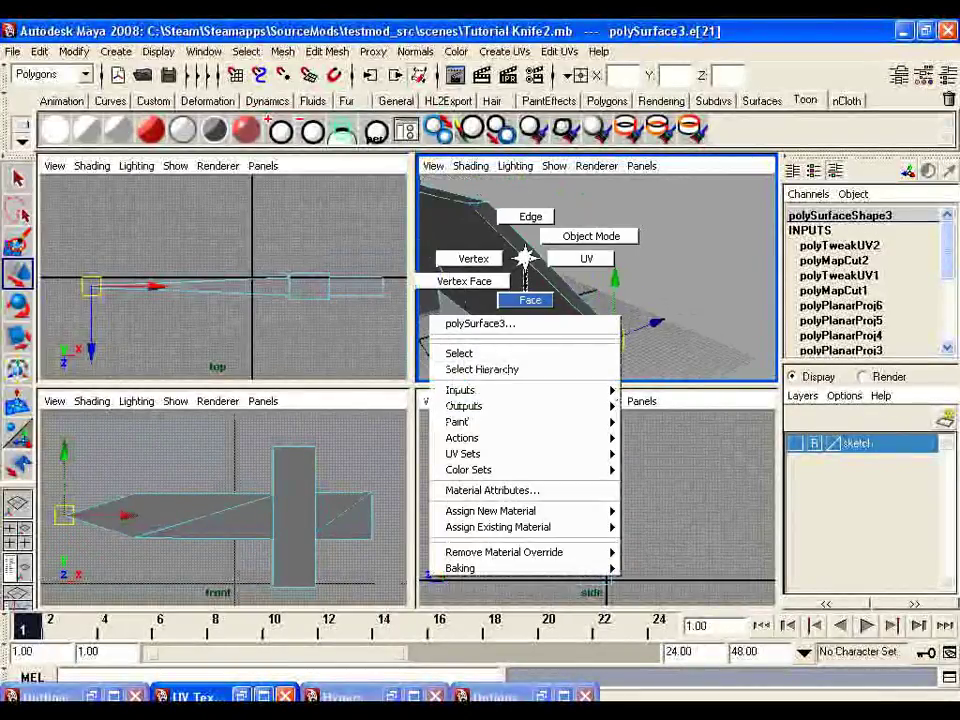
left_click(530, 300)
left_click_drag(540, 285, 538, 215, "alt")
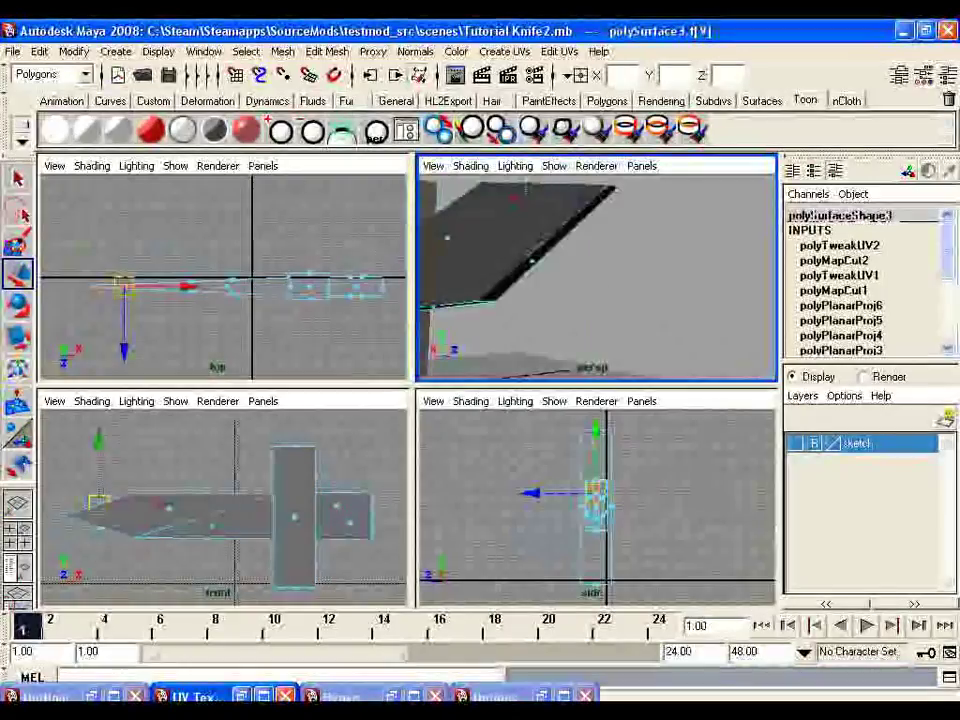
left_click(531, 262)
left_click(598, 272)
- Apply planar mapping to the handle's end face, projecting from the X axis and fitted to the bounding box
left_click_drag(598, 272, 430, 240, "alt")
left_click_drag(590, 270, 385, 282, "alt")
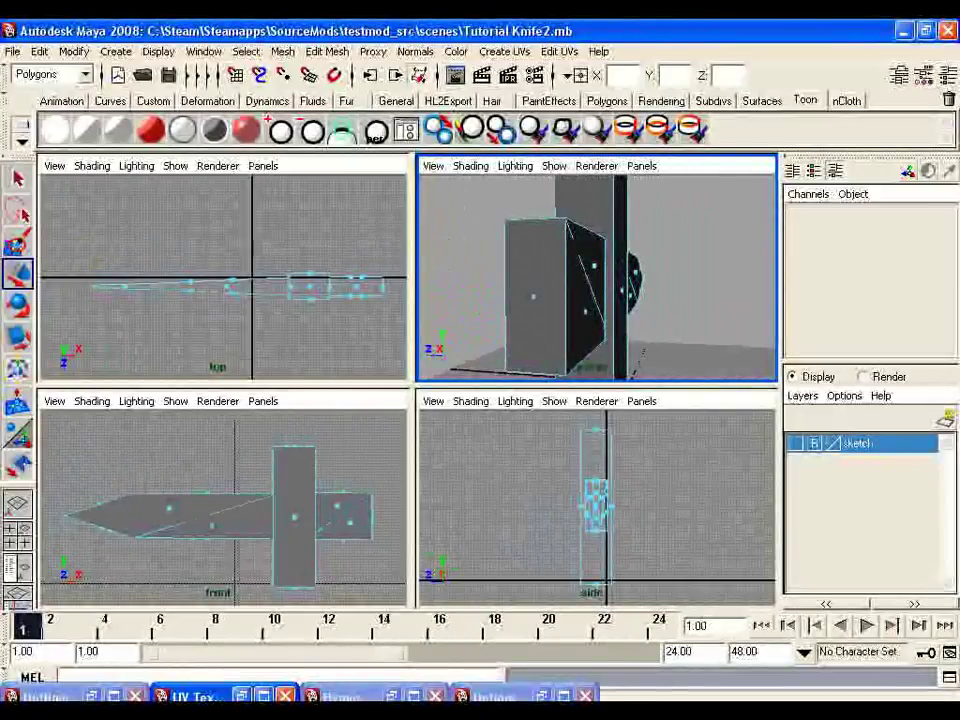
left_click(533, 297)
key("space")
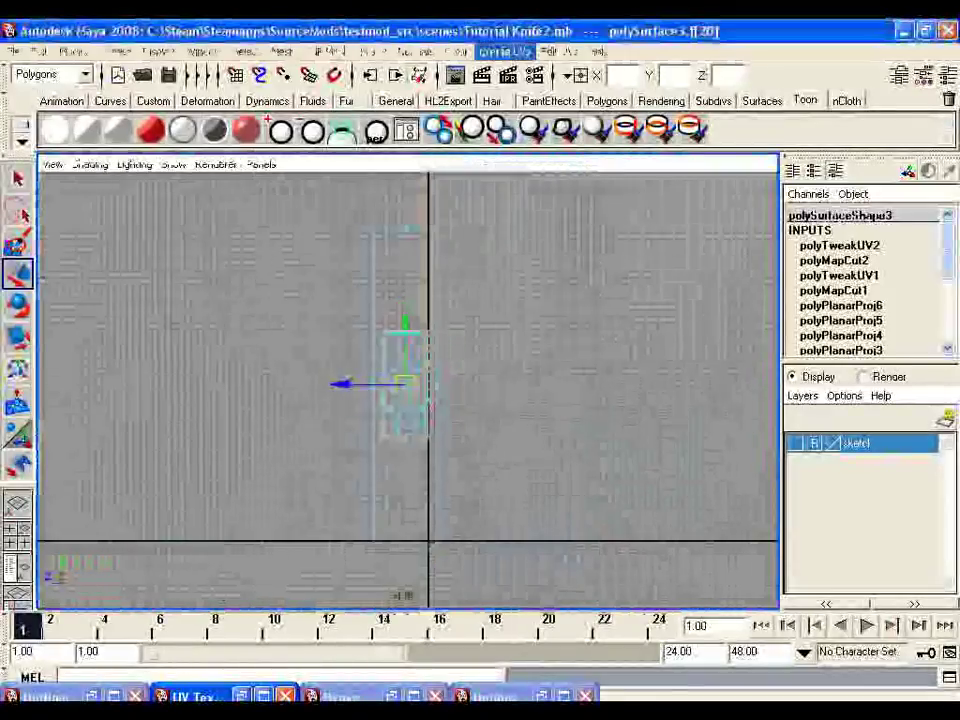
left_click(504, 51)
mouse_move(559, 51)
mouse_move(507, 51)
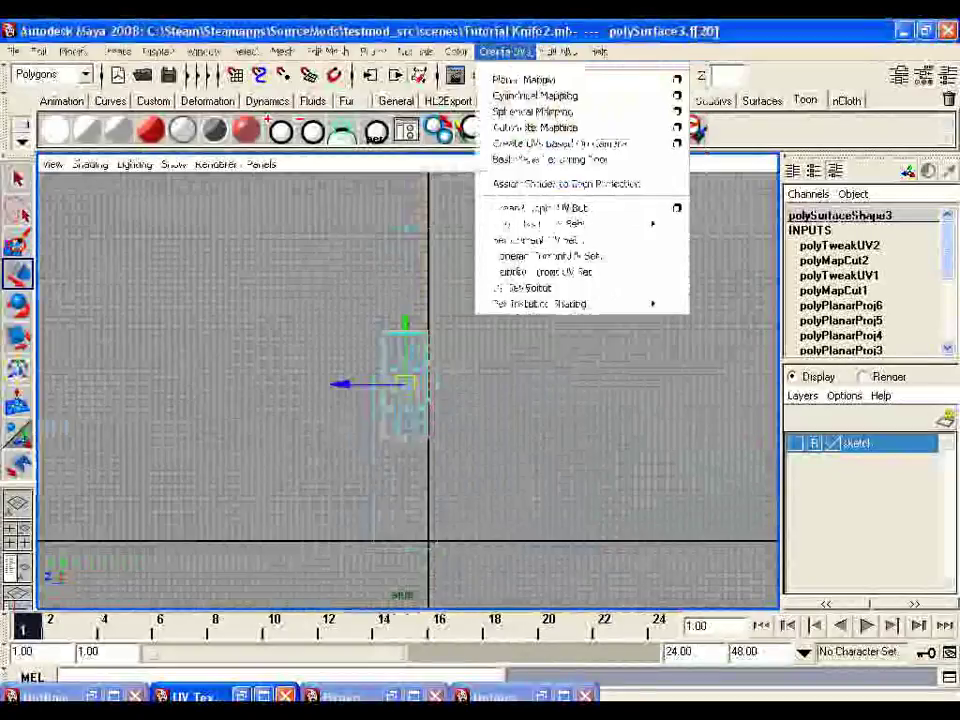
left_click(677, 79)
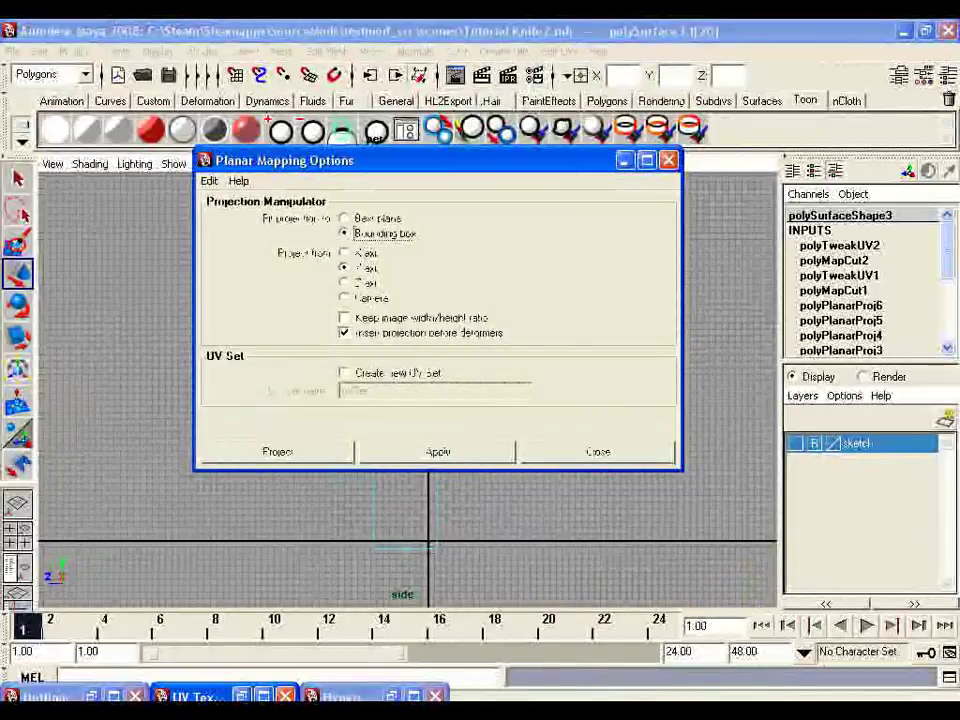
left_click(345, 253)
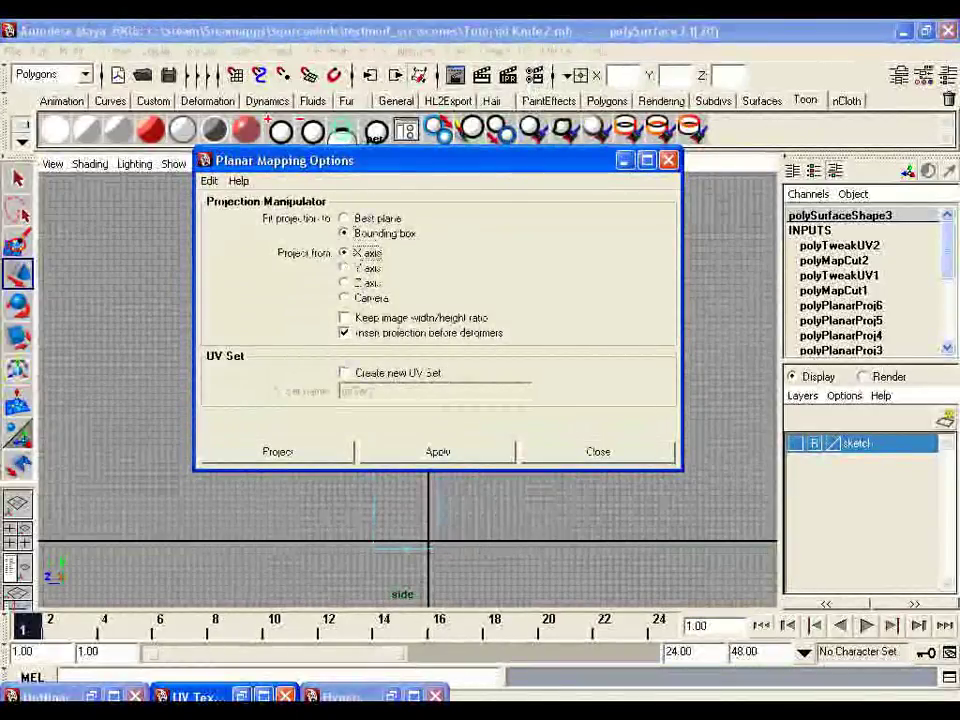
left_click(438, 452)
left_click(625, 160)
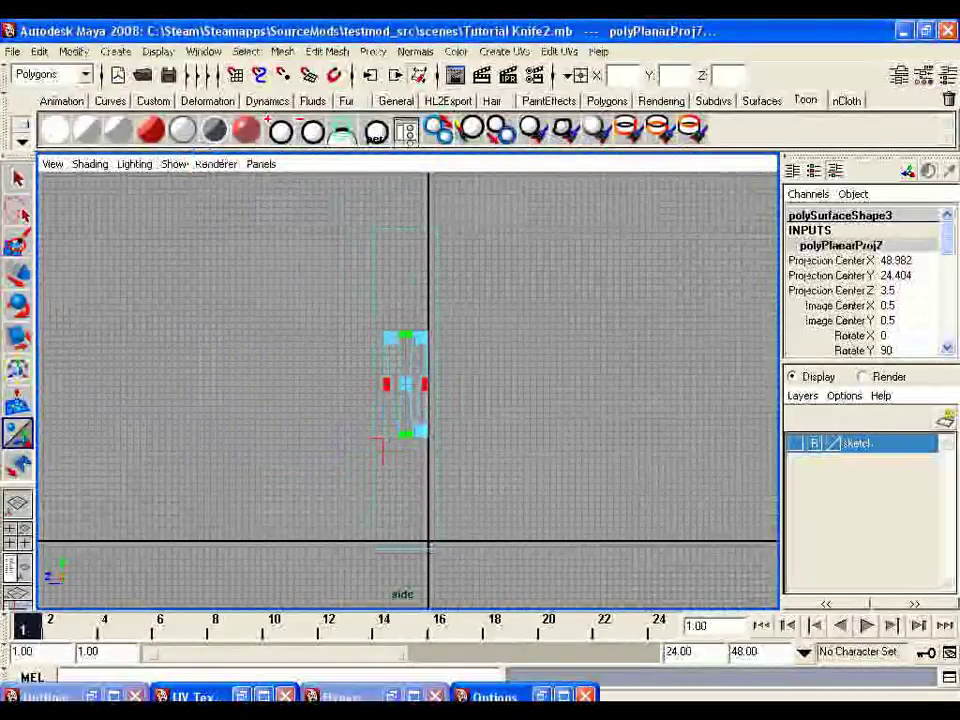
- In the UV Texture Editor, shrink the handle end's projection to a small square in the lower-right corner of the UV space
left_click(242, 696)
scroll(592, 408, "down", 4)
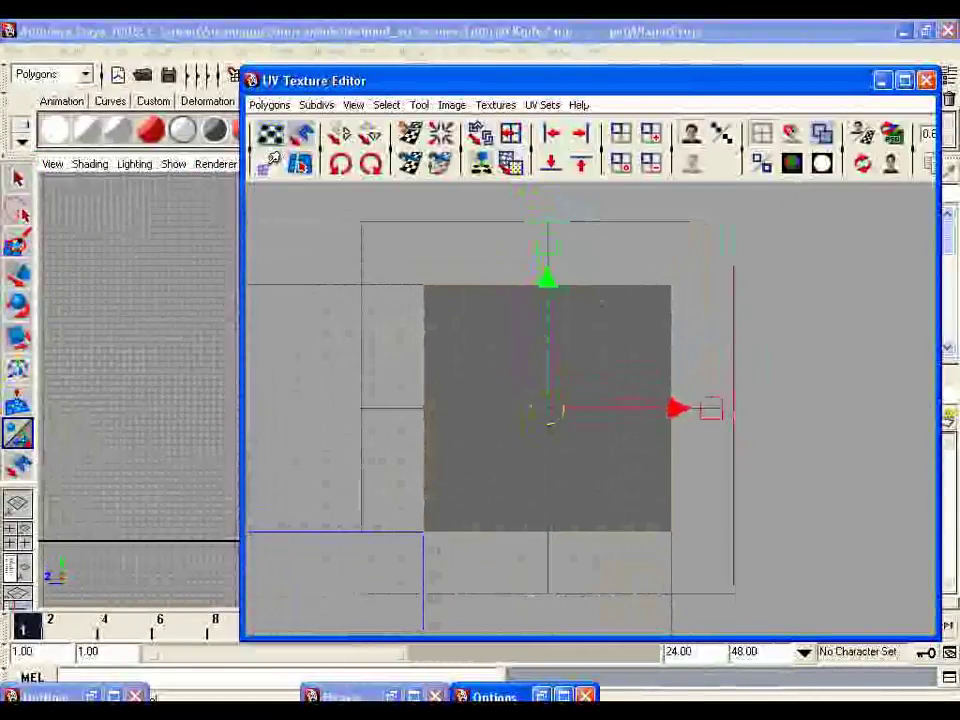
left_click_drag(729, 228, 566, 389)
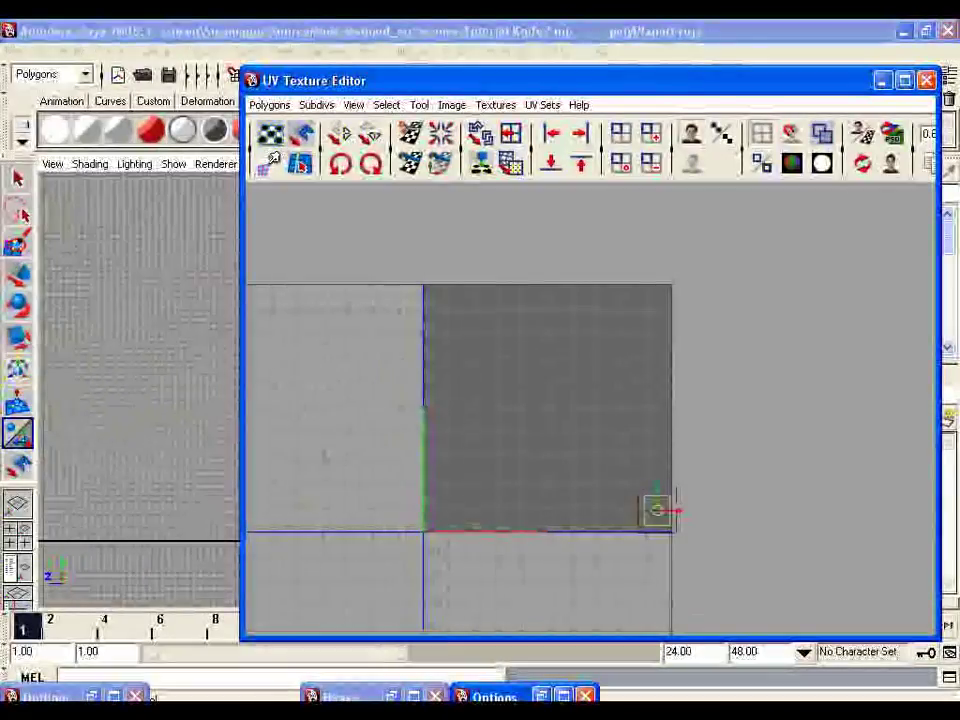
left_click(780, 420)
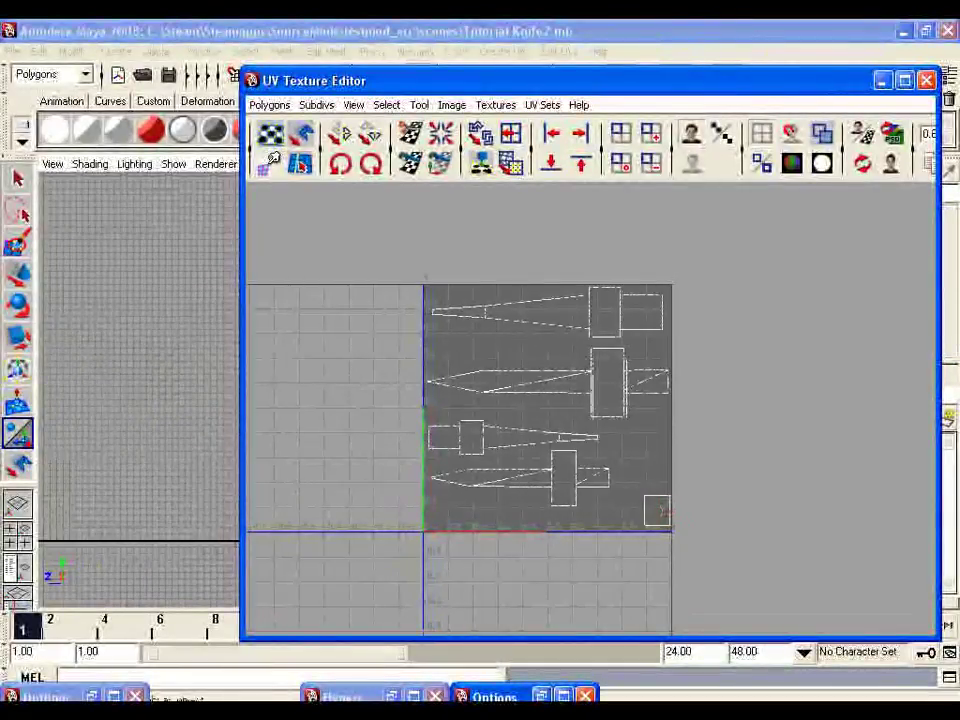
- Convert the small square to UVs, move it into the gap between the upper two knife outlines, and put the UV Texture Editor away
left_click(662, 510)
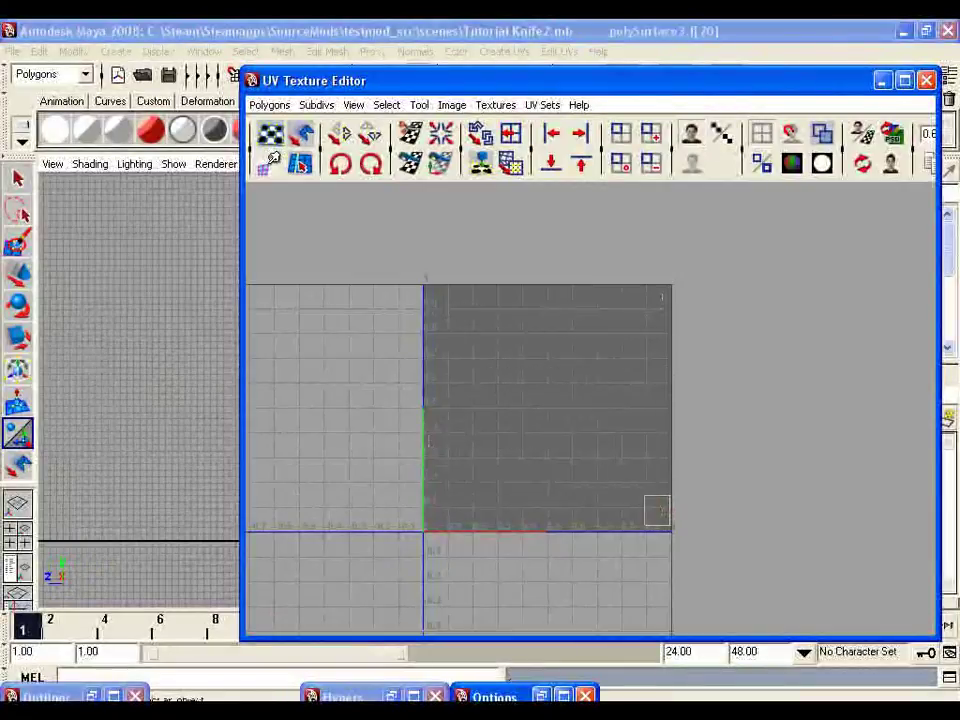
key("ctrl+F12")
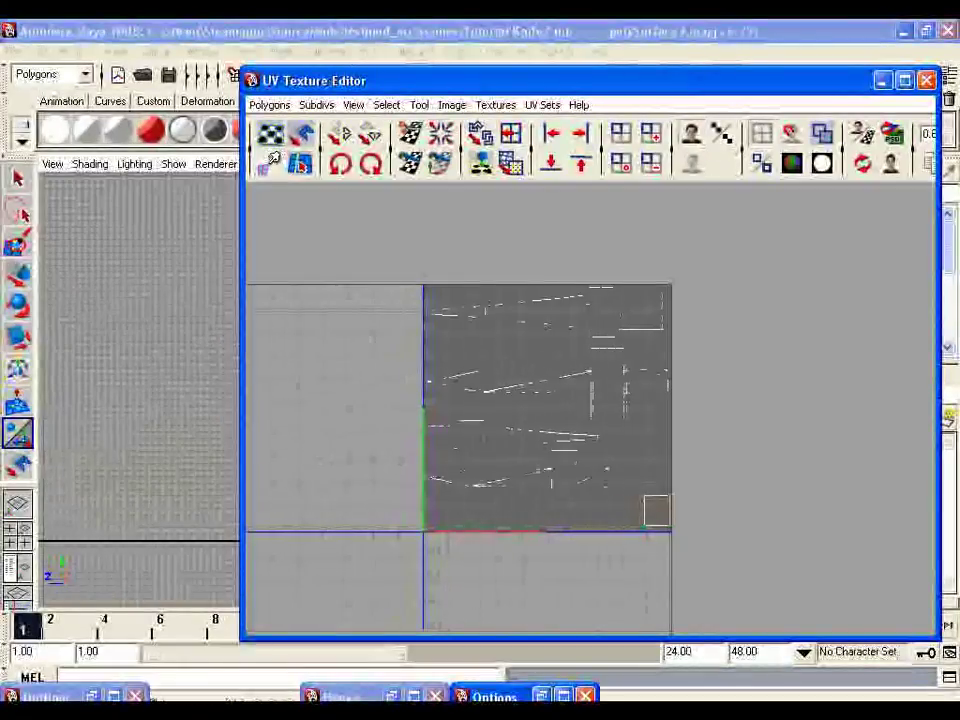
left_click(18, 273)
left_click_drag(656, 510, 456, 338)
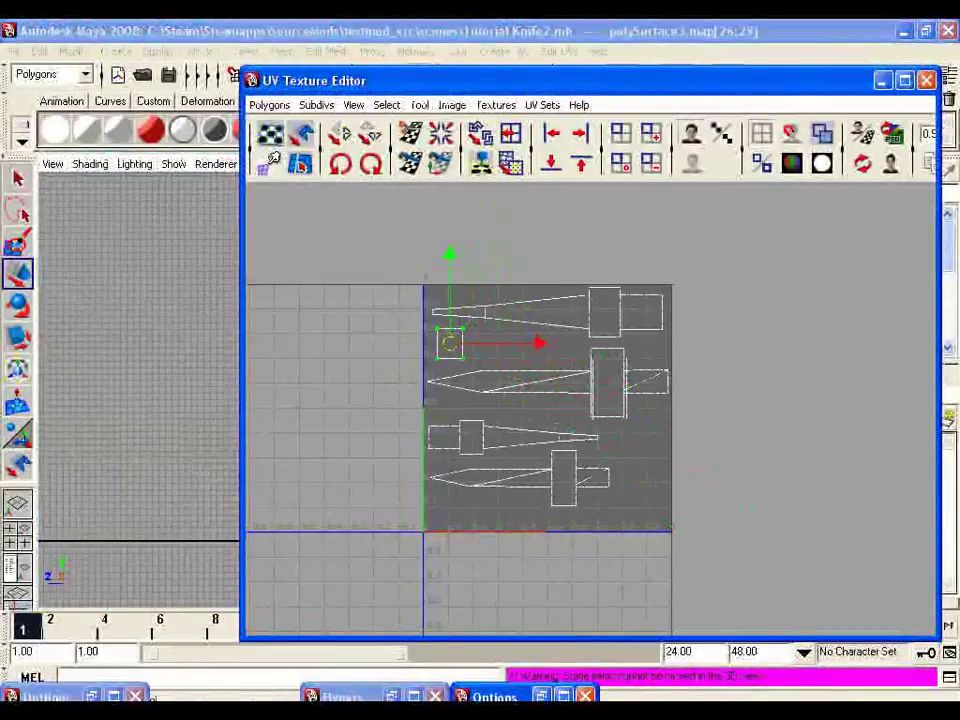
left_click(350, 390)
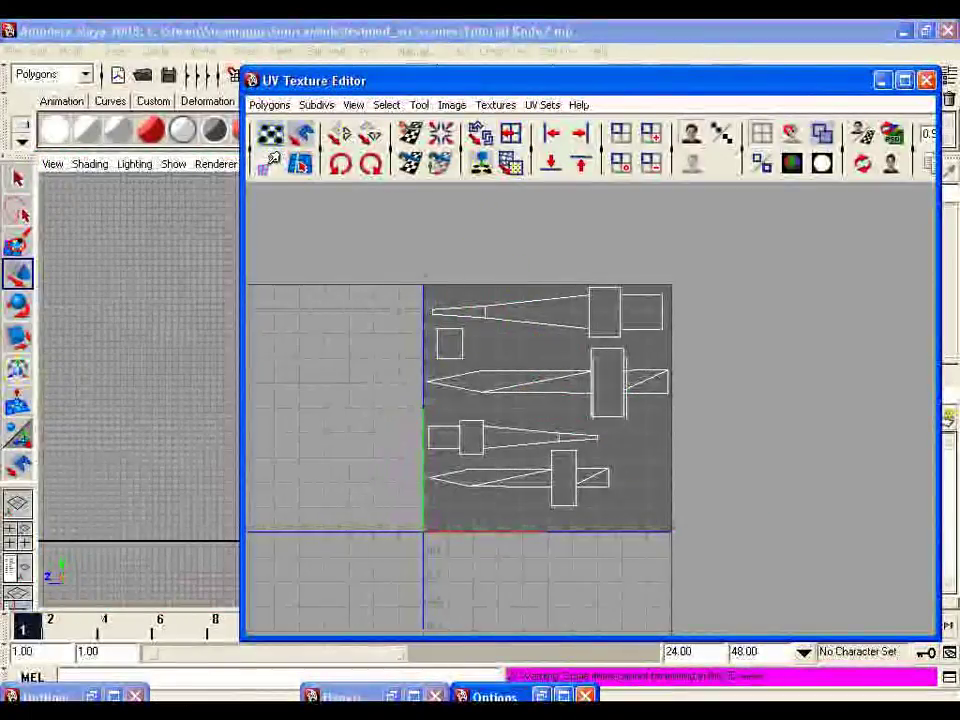
left_click(140, 370)
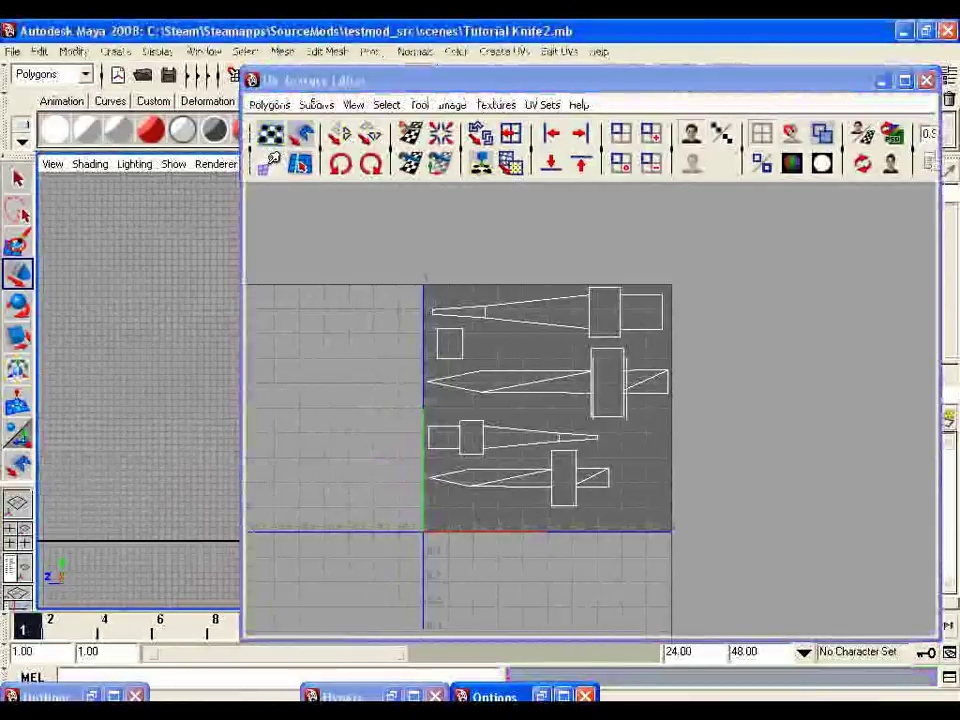
left_click(350, 390)
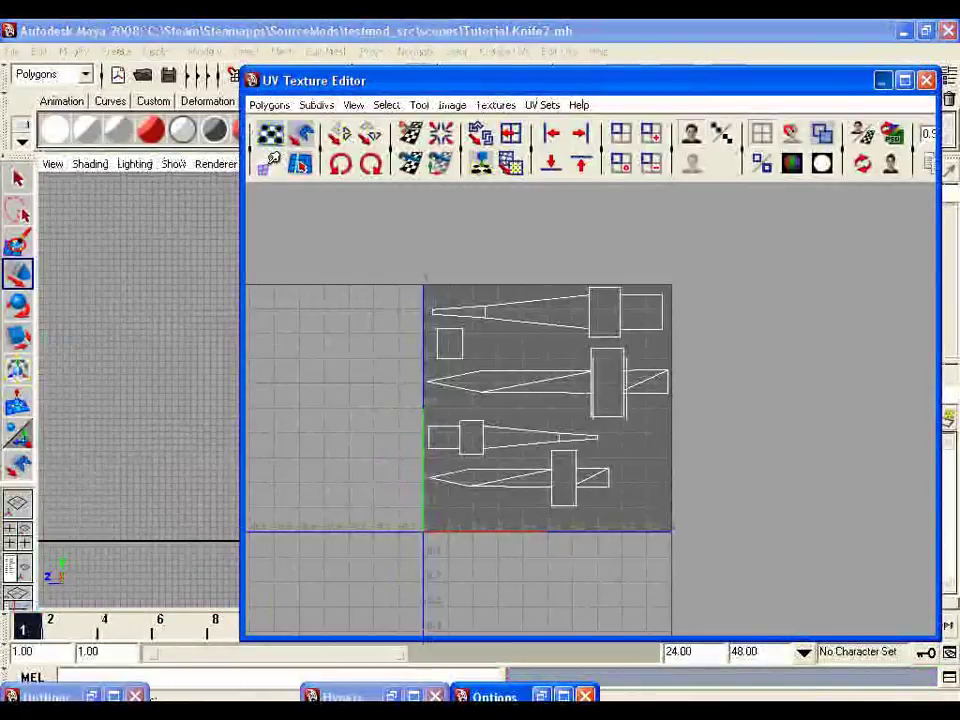
left_click(883, 81)
- Select a face on the handle side of the crossguard
scroll(600, 275, "up", 4)
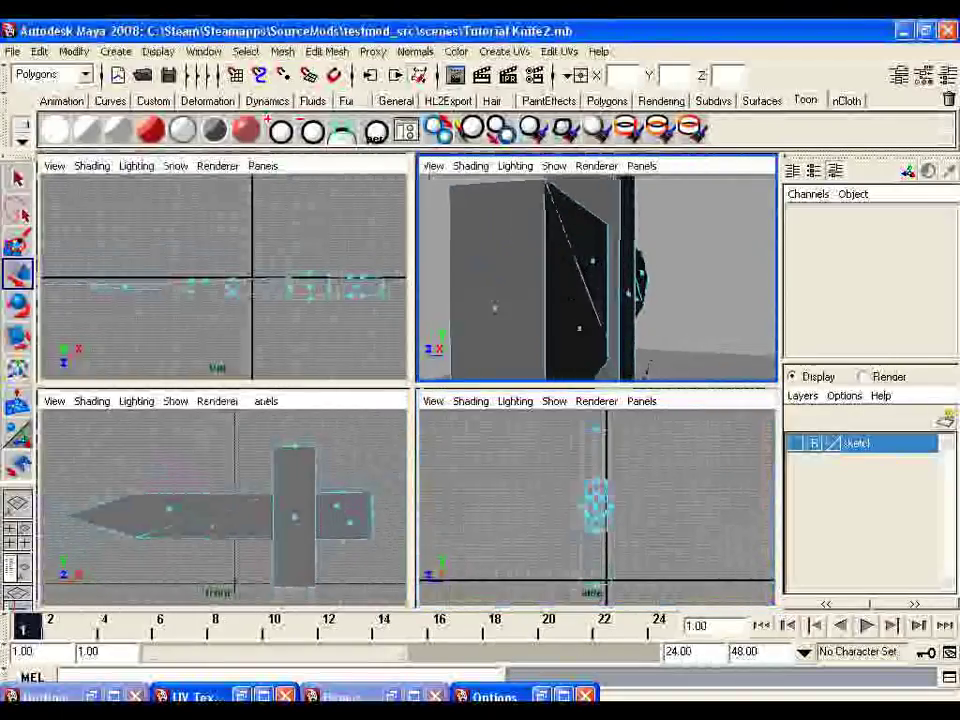
left_click_drag(600, 275, 625, 275, "alt")
left_click_drag(705, 280, 762, 280, "alt")
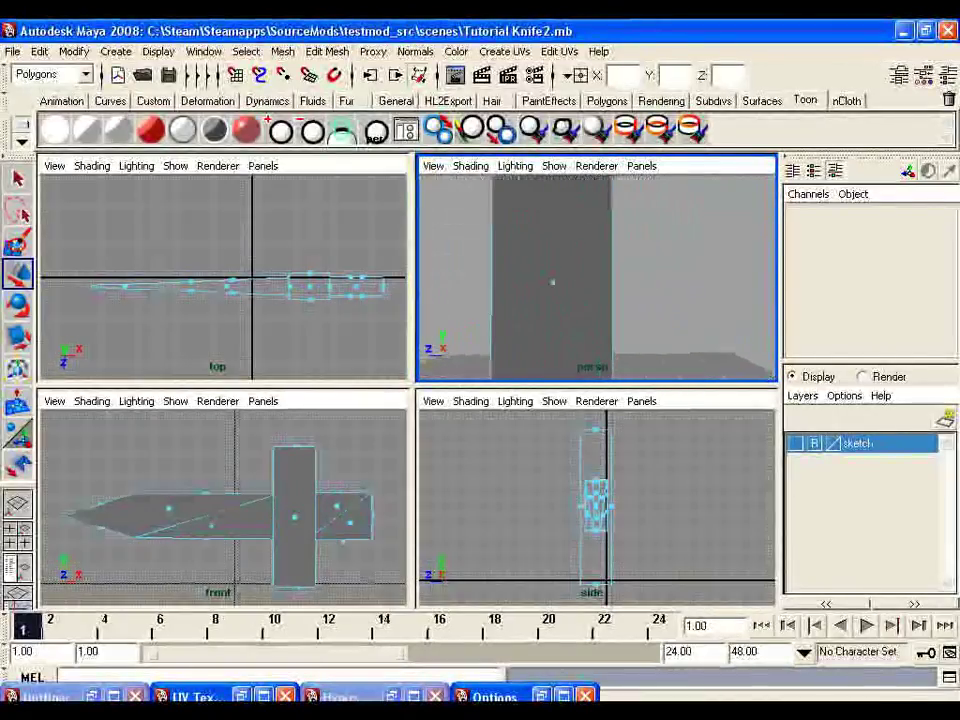
scroll(597, 278, "up", 10)
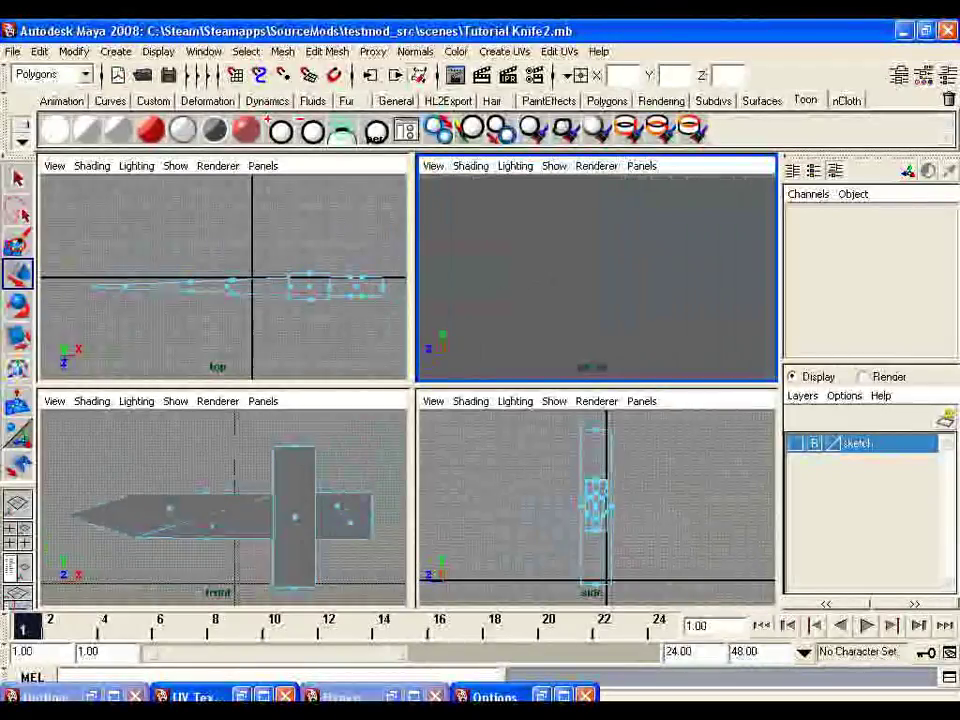
left_click_drag(597, 278, 555, 241, "alt")
left_click_drag(764, 292, 764, 294, "alt")
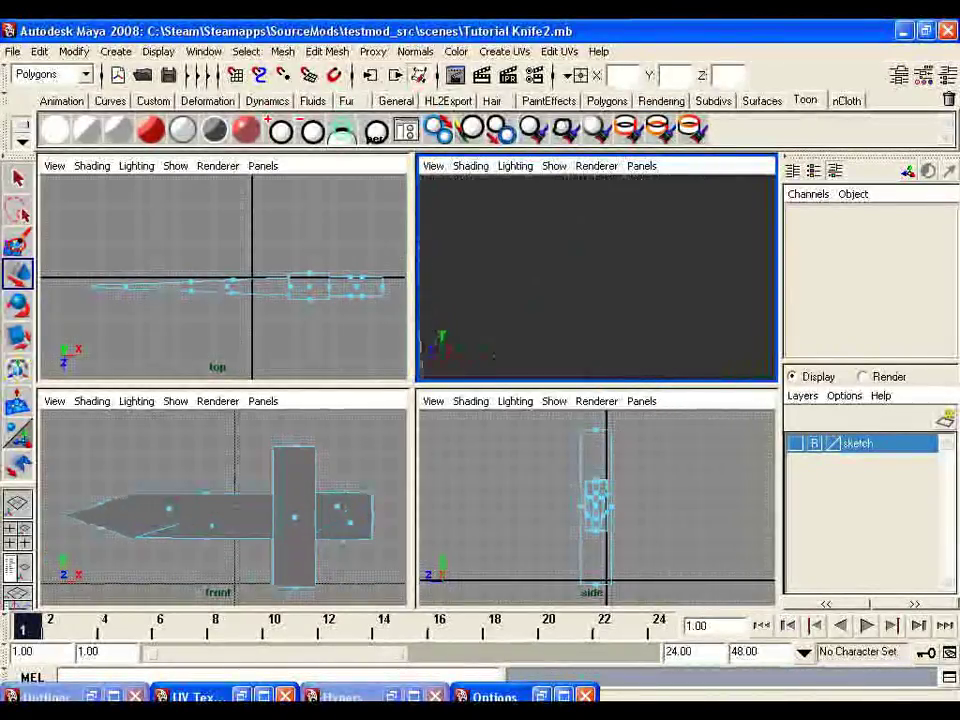
left_click_drag(539, 268, 472, 279, "alt")
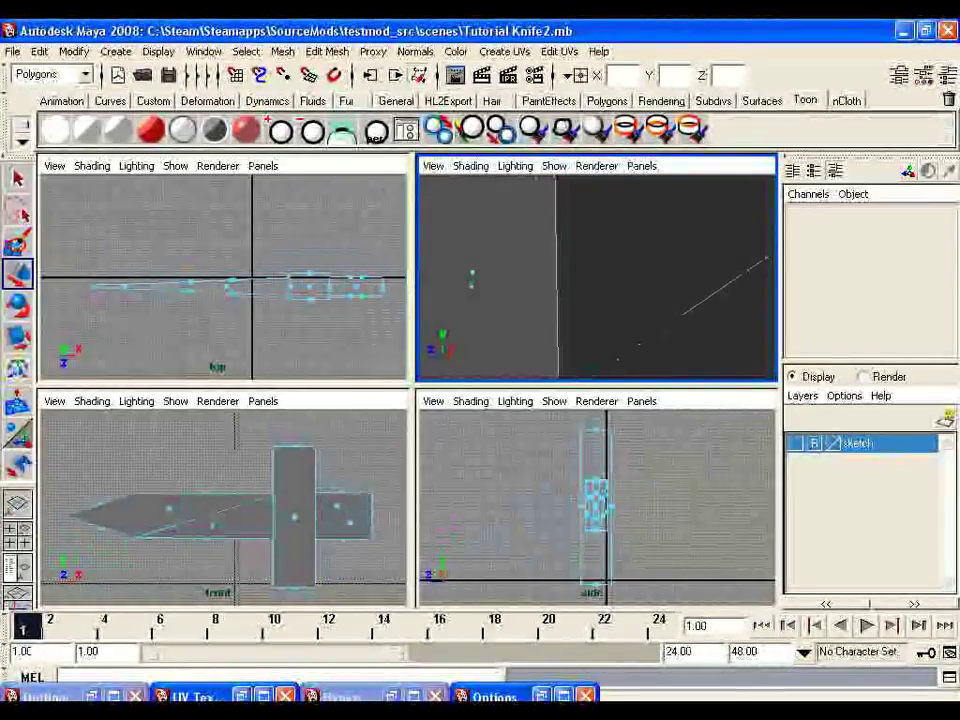
left_click(472, 280)
key("q")
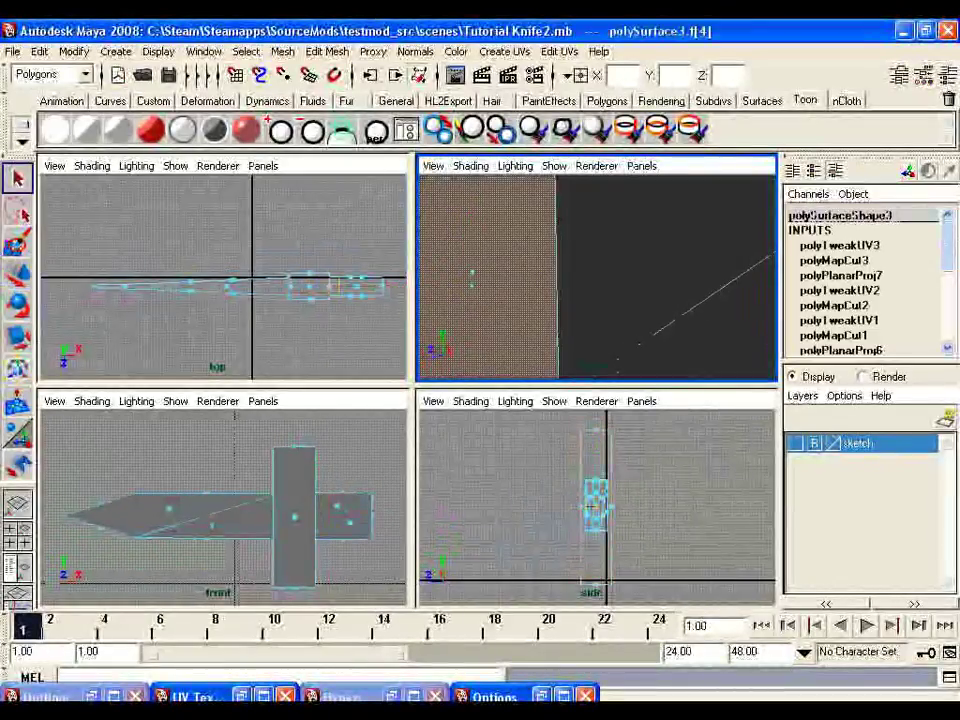
- Add the crossguard's remaining blade-side and handle-side faces to the selection
left_click_drag(472, 280, 680, 280, "alt")
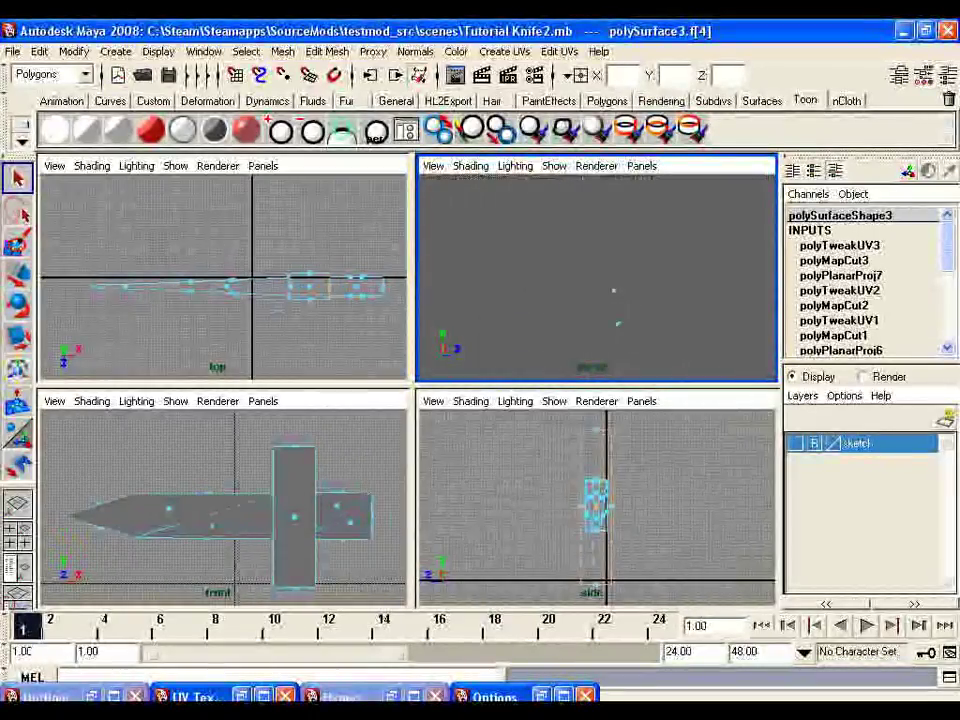
left_click_drag(600, 280, 555, 280, "alt")
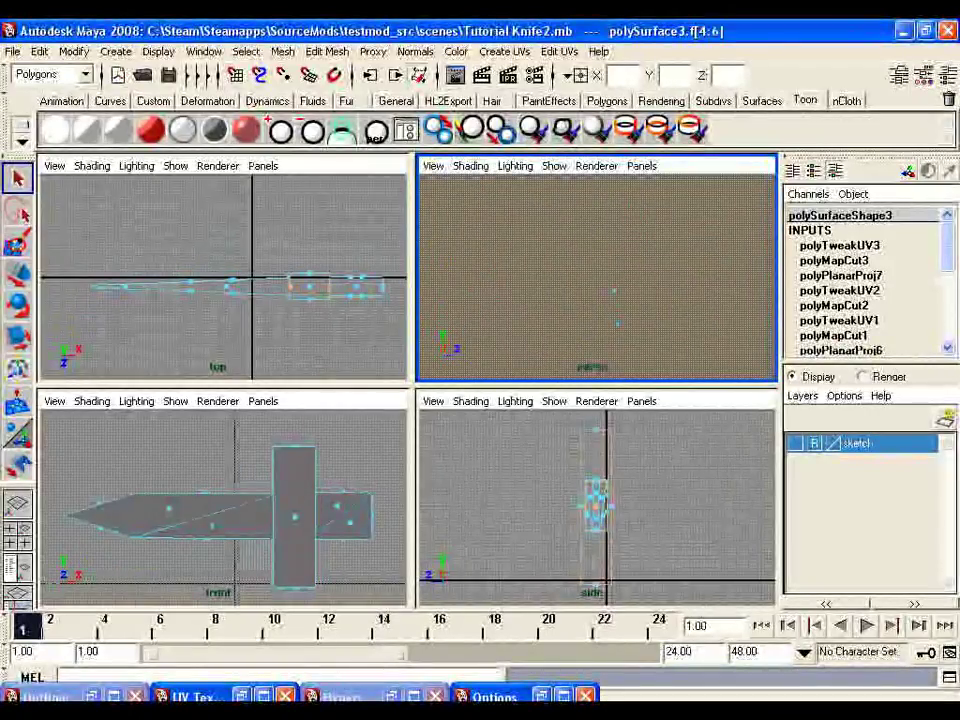
left_click_drag(640, 280, 505, 280, "alt")
scroll(597, 280, "up", 3)
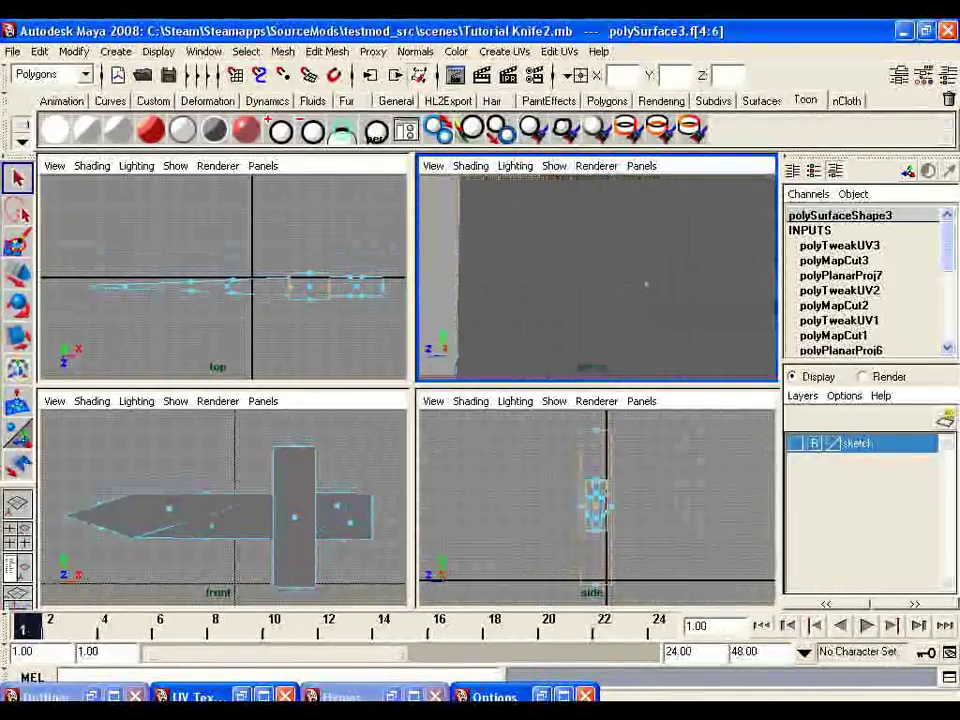
left_click_drag(597, 282, 720, 282, "alt")
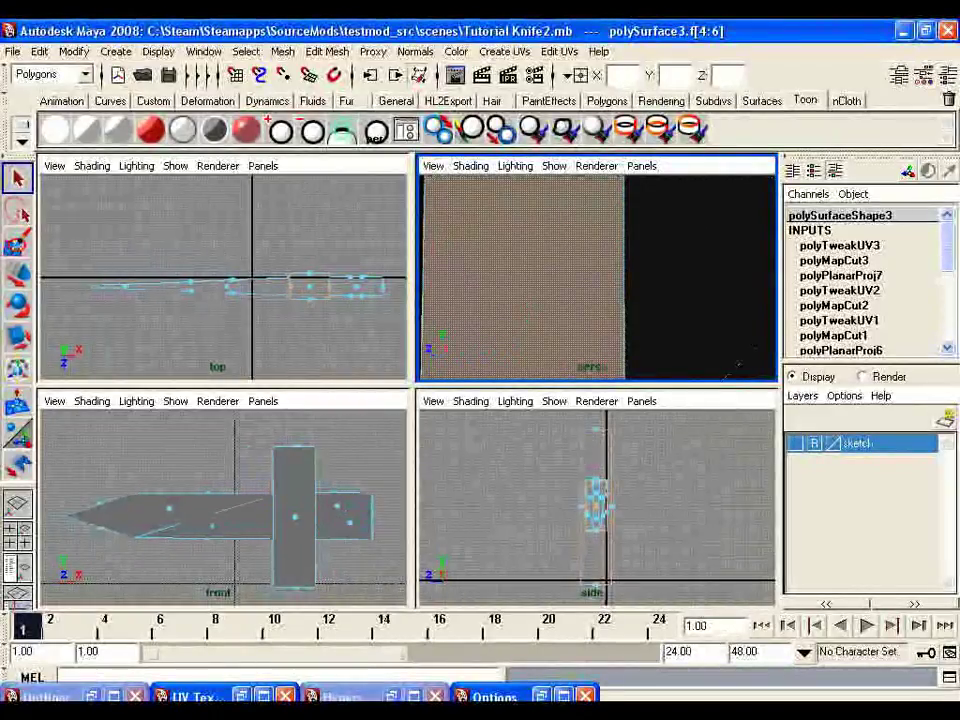
middle_click_drag(528, 313, 508, 317, "alt")
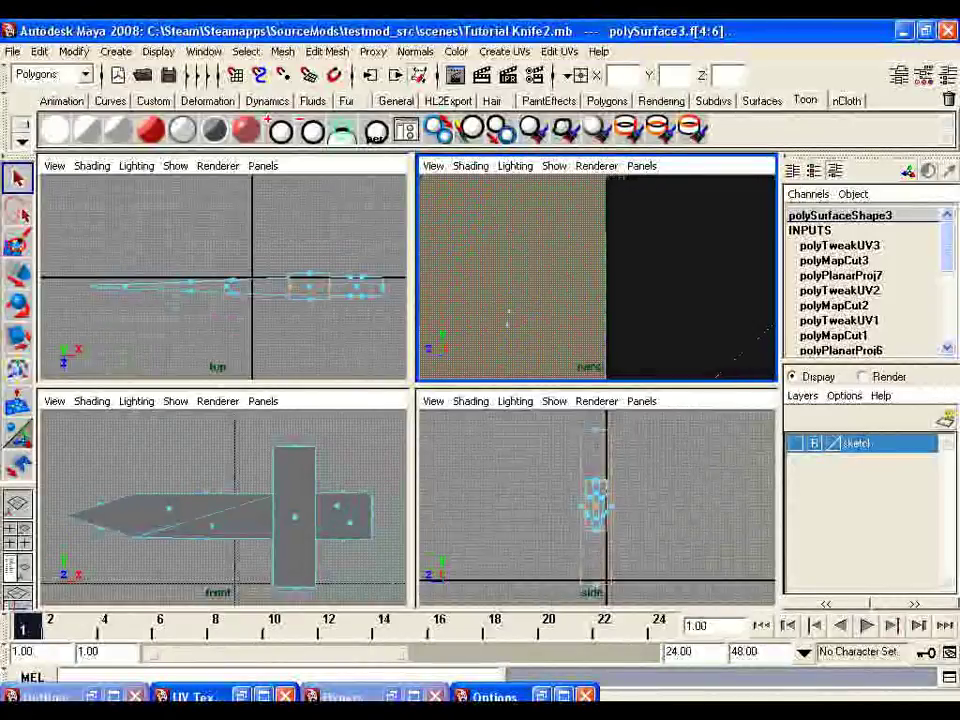
left_click_drag(502, 335, 514, 257, "alt")
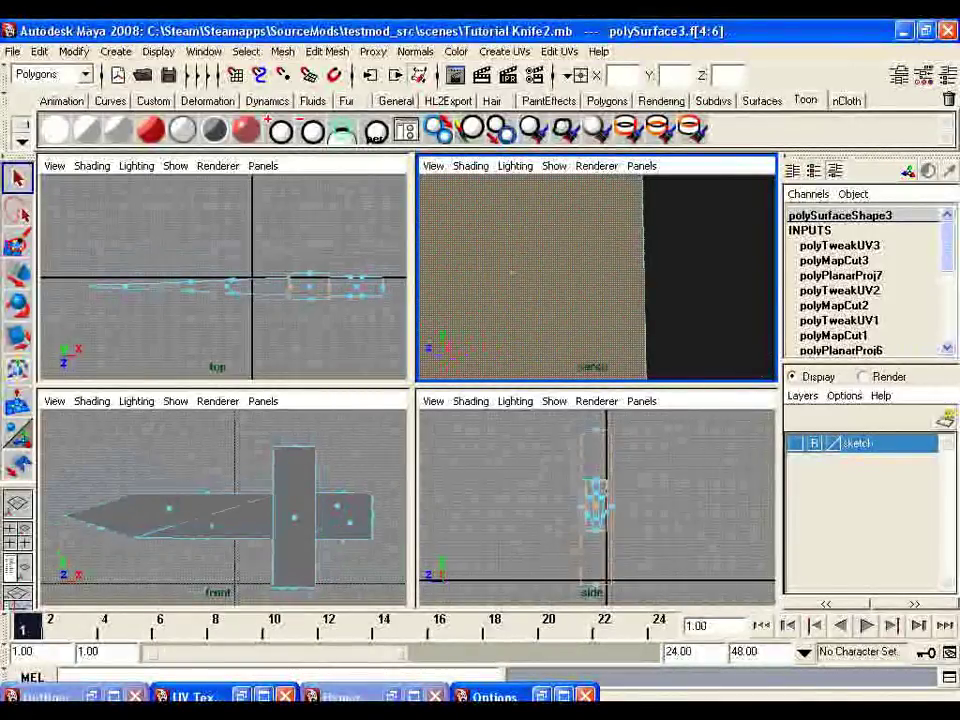
left_click(512, 271, "shift")
left_click(512, 271, "shift")
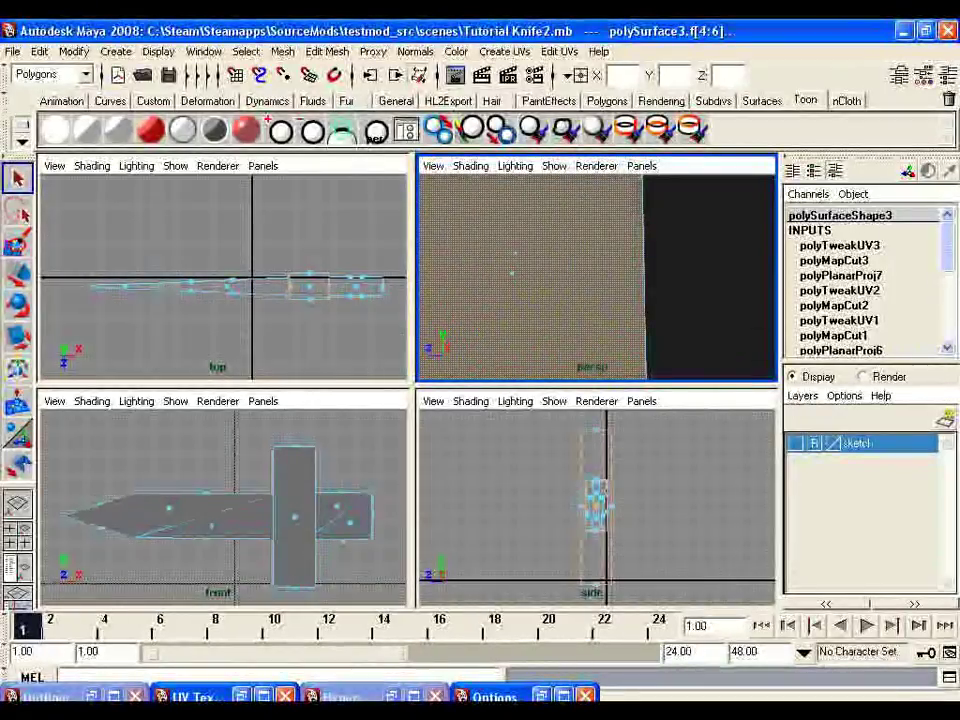
left_click_drag(513, 268, 768, 218, "alt")
left_click(620, 270, "shift")
left_click_drag(690, 240, 565, 292, "alt")
scroll(596, 278, "down", 5)
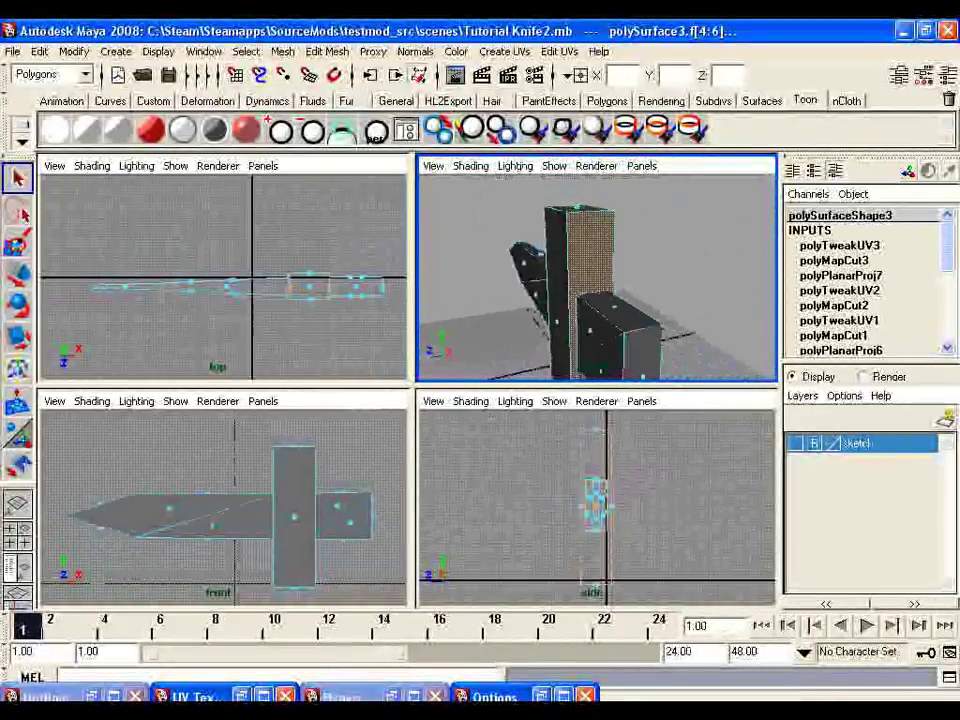
left_click_drag(720, 281, 645, 262, "alt")
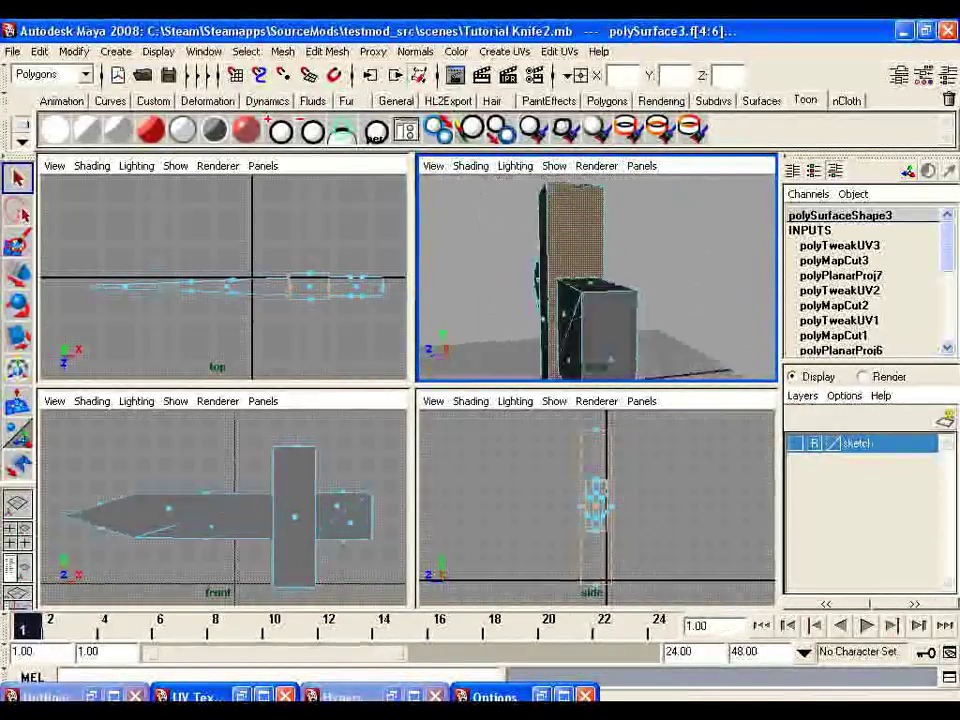
left_click(650, 480, "alt")
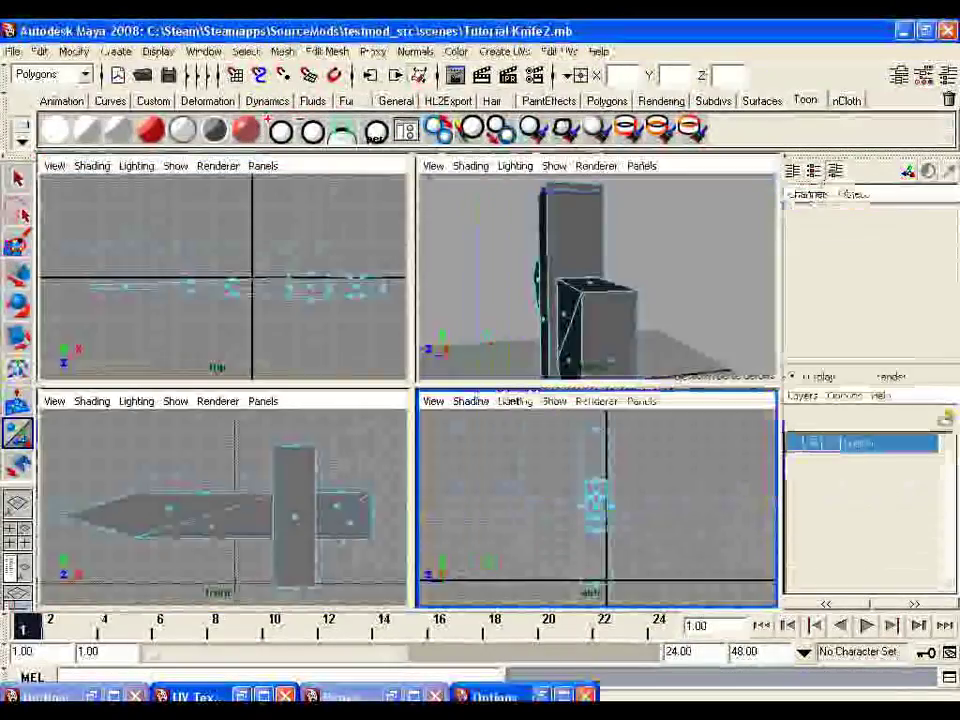
- Select only the small face where the handle meets the crossguard
left_click_drag(640, 280, 530, 276, "alt")
scroll(530, 276, "up", 4)
scroll(597, 278, "up", 4)
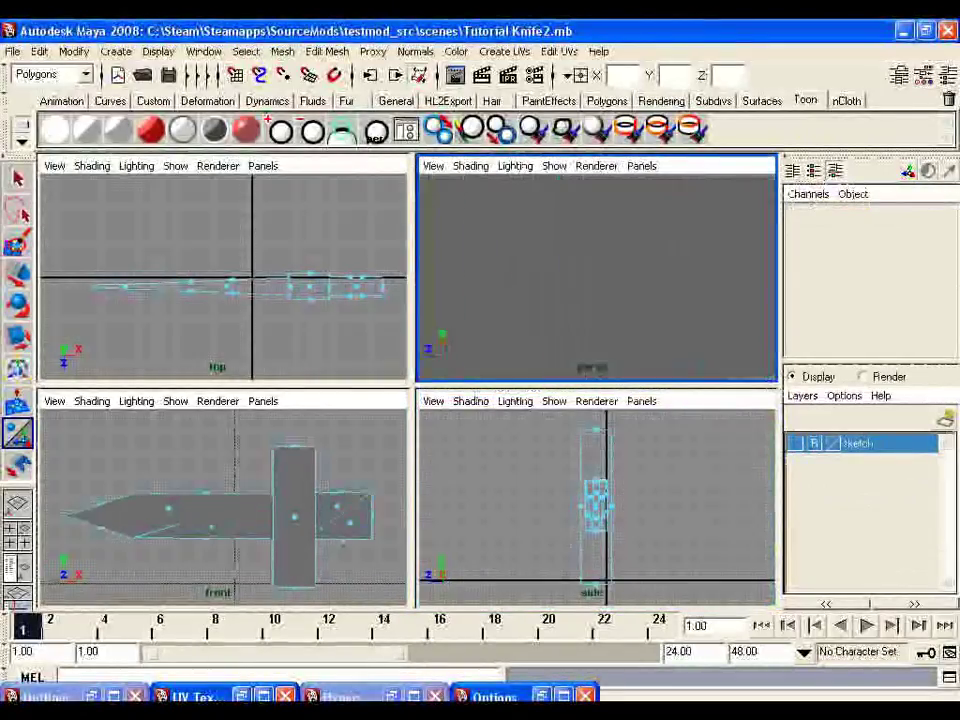
left_click_drag(538, 268, 597, 290, "alt")
left_click(549, 281)
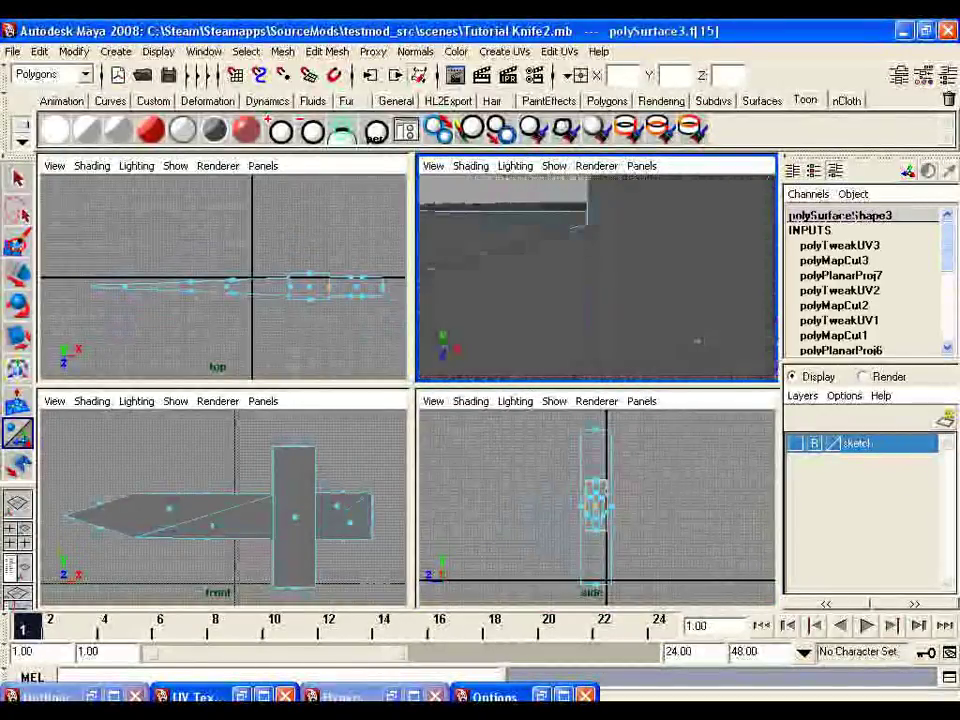
- Apply planar mapping along the X axis to the selected face and put the mapping options away
key("space")
left_click(505, 51)
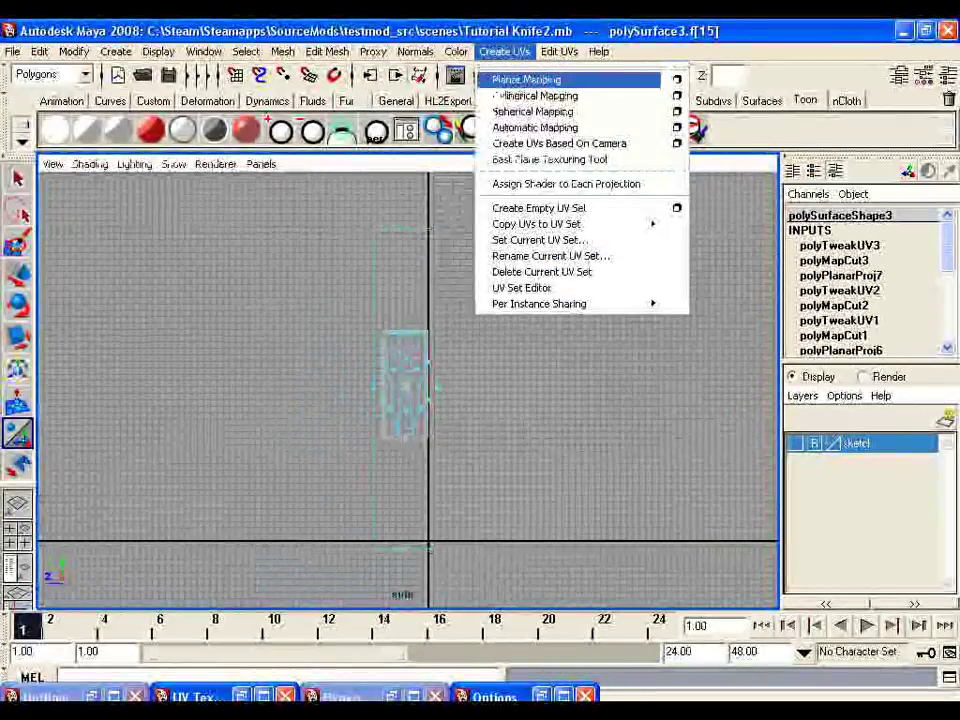
left_click(677, 79)
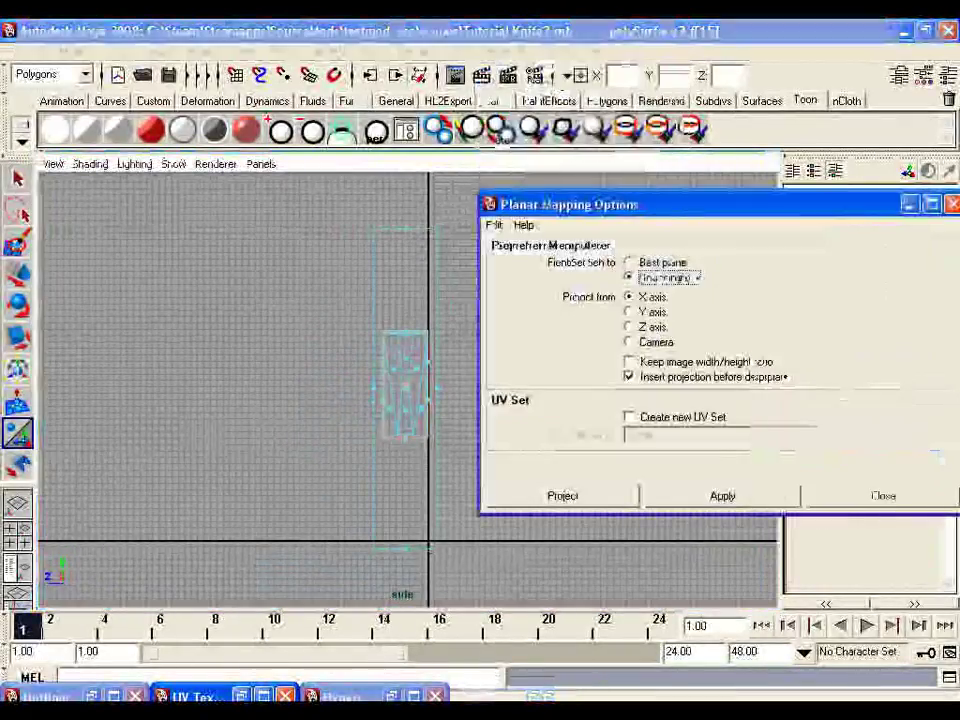
left_click(719, 496)
left_click(909, 204)
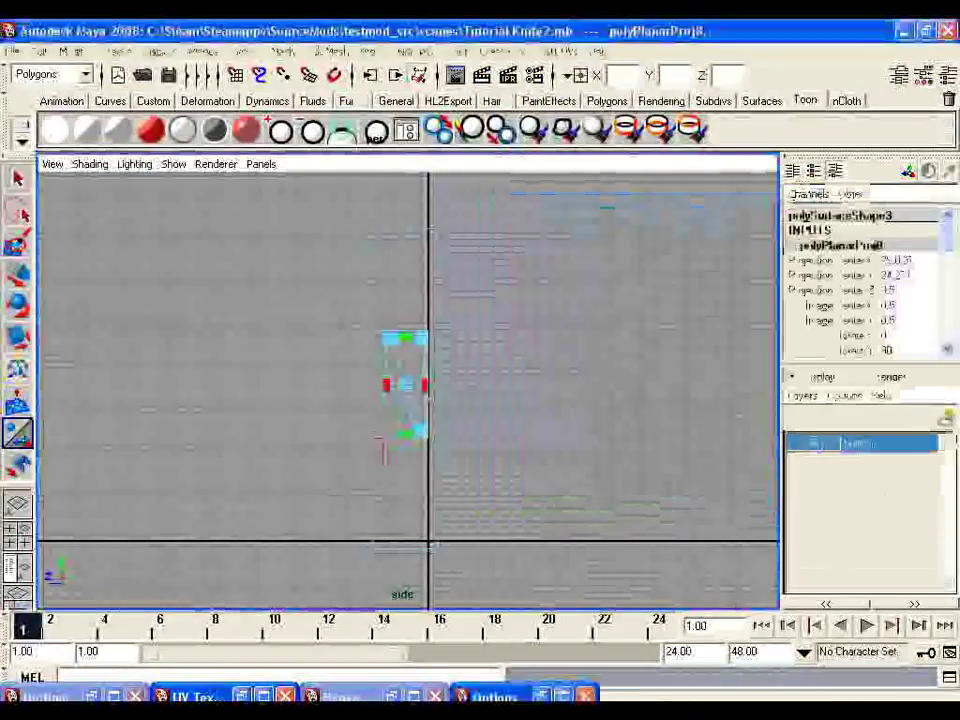
- In the UV Texture Editor, shrink the projection to a small square in the lower-right corner of the UV space and return to the four-view layout
left_click(195, 696)
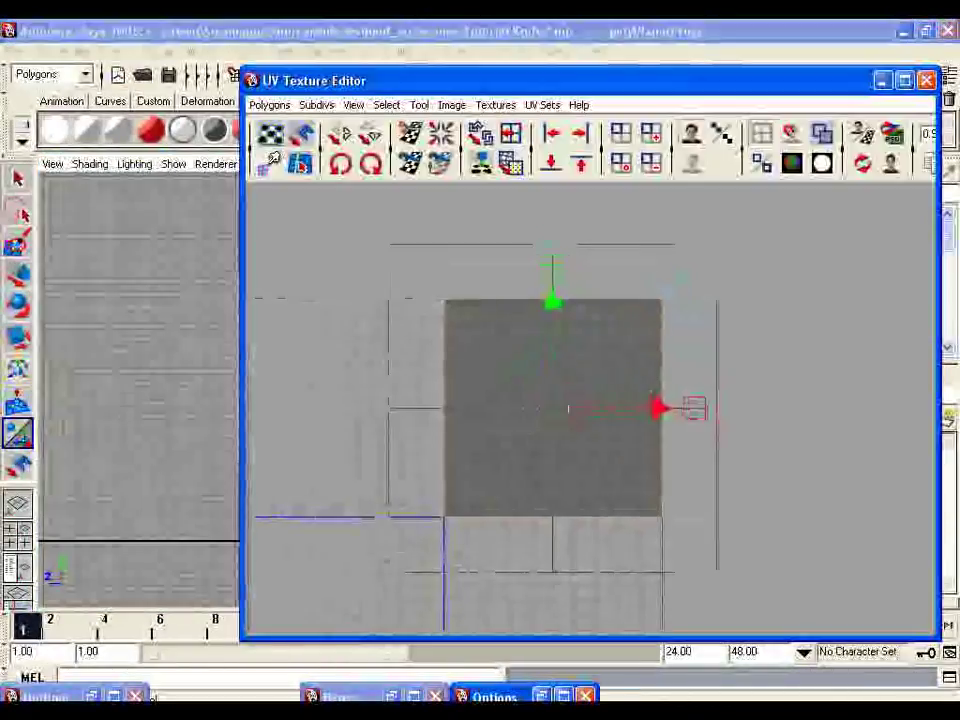
left_click_drag(736, 210, 580, 366)
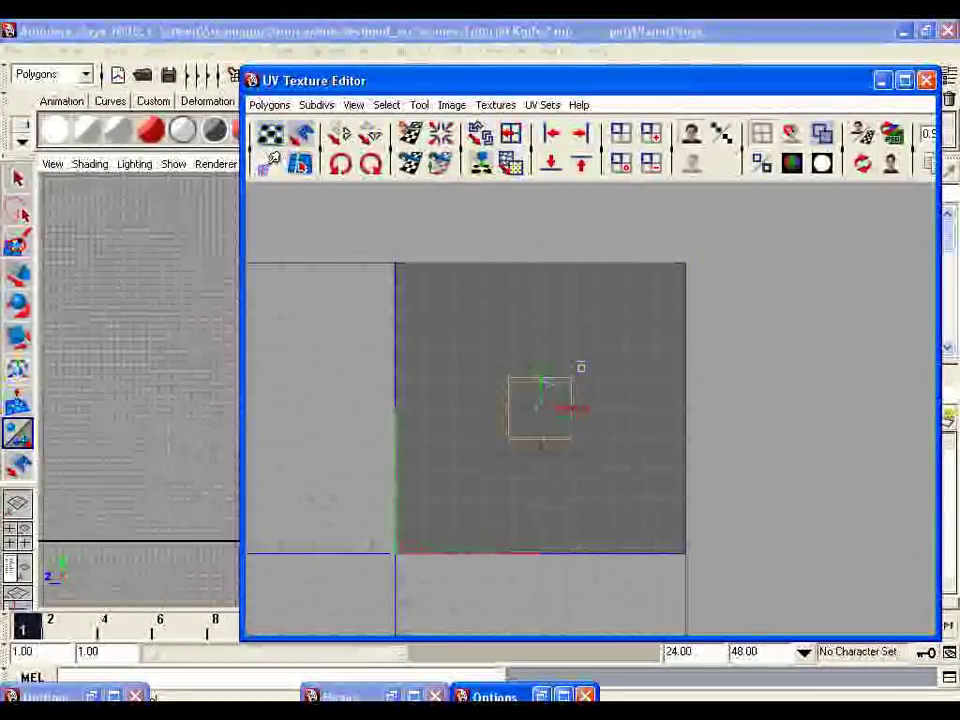
left_click_drag(540, 408, 651, 518)
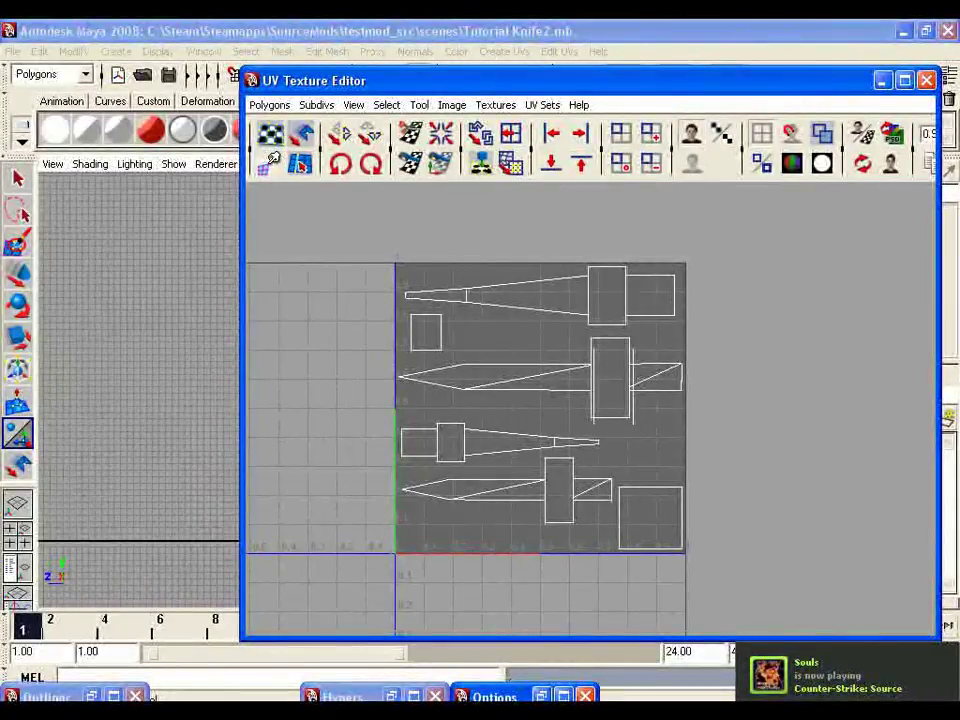
left_click(882, 81)
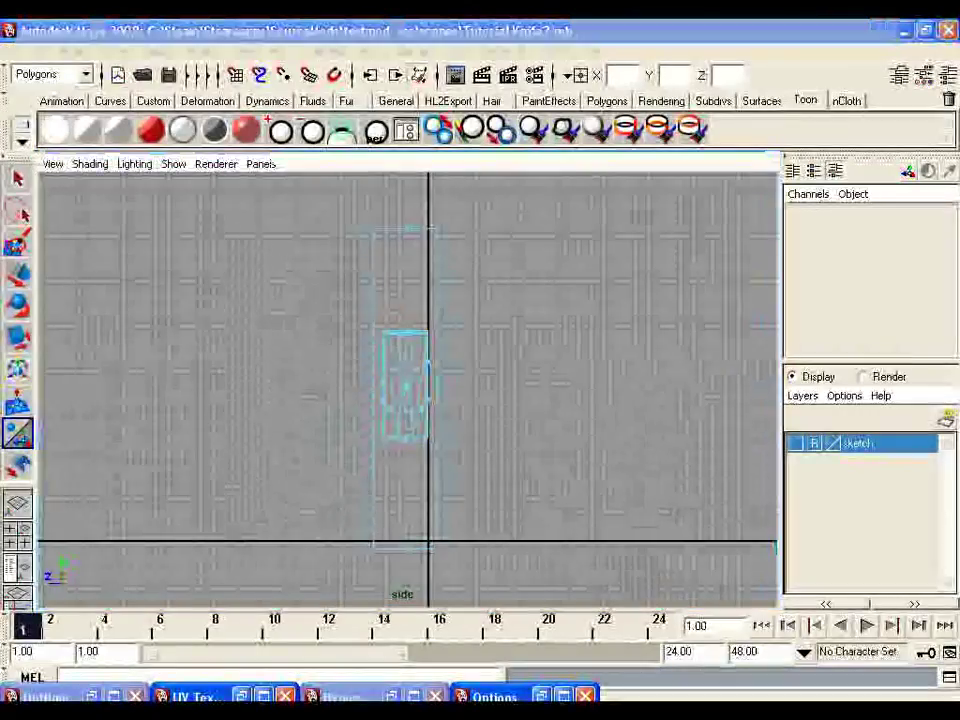
key("space")
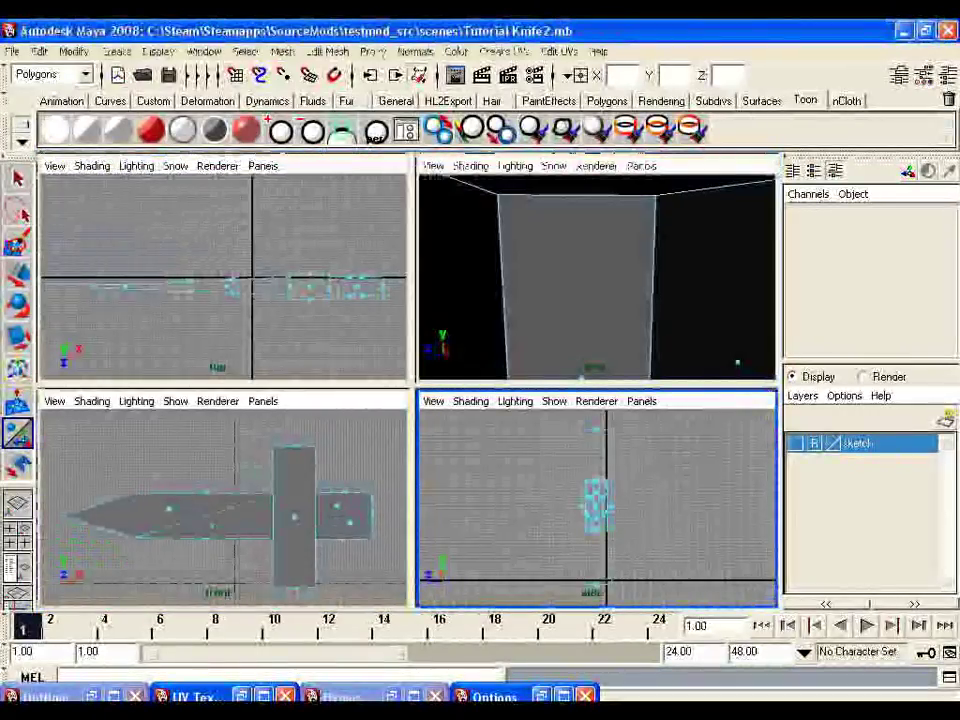
left_click_drag(597, 278, 762, 437, "alt")
left_click(631, 297)
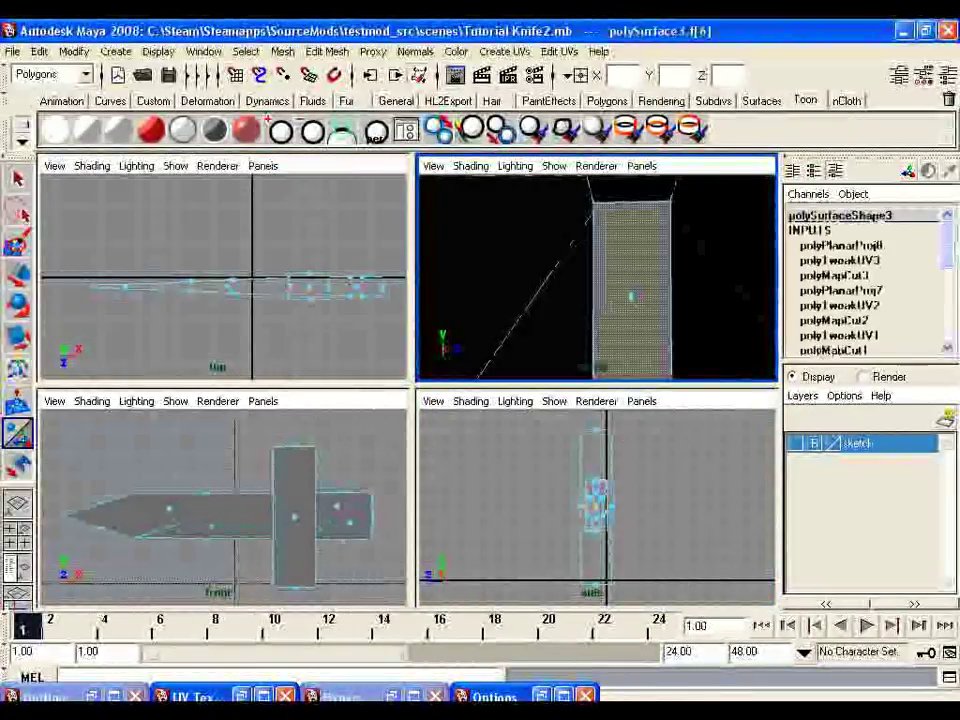
left_click_drag(631, 297, 460, 325, "alt")
left_click_drag(600, 290, 545, 300, "alt")
left_click_drag(536, 178, 489, 200, "alt")
left_click_drag(485, 269, 475, 268, "alt")
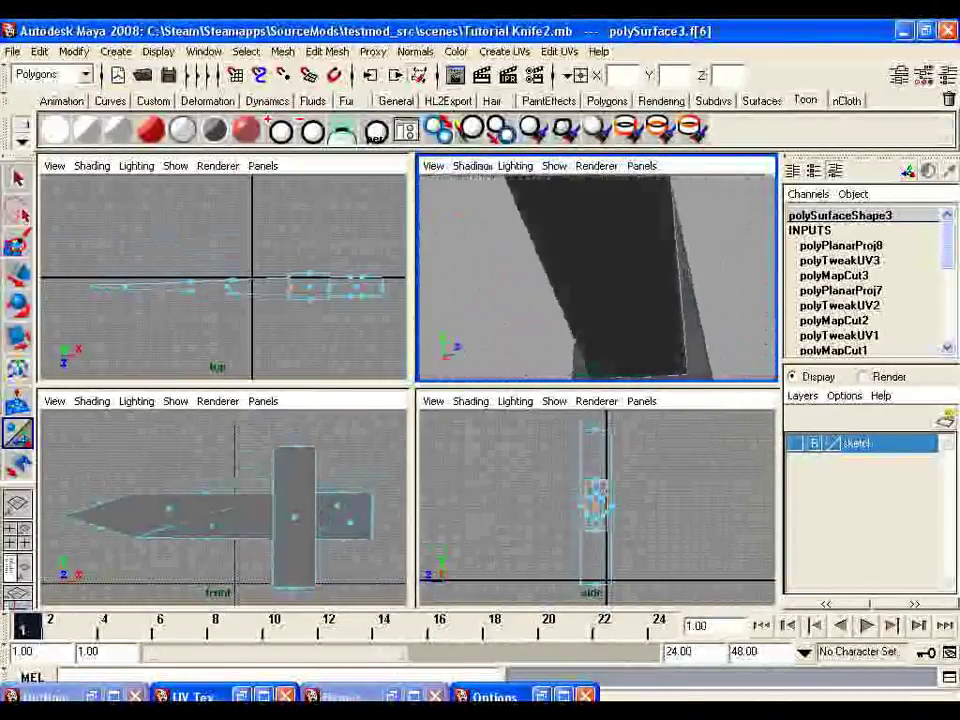
left_click_drag(488, 168, 560, 250, "alt")
left_click(690, 270)
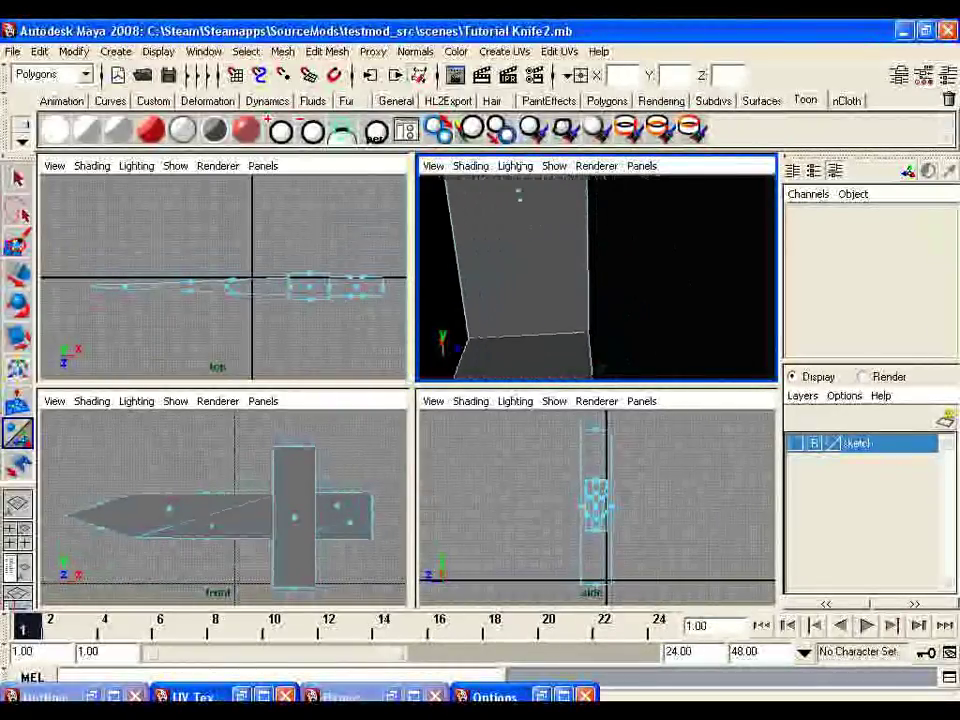
left_click_drag(422, 262, 416, 262, "alt")
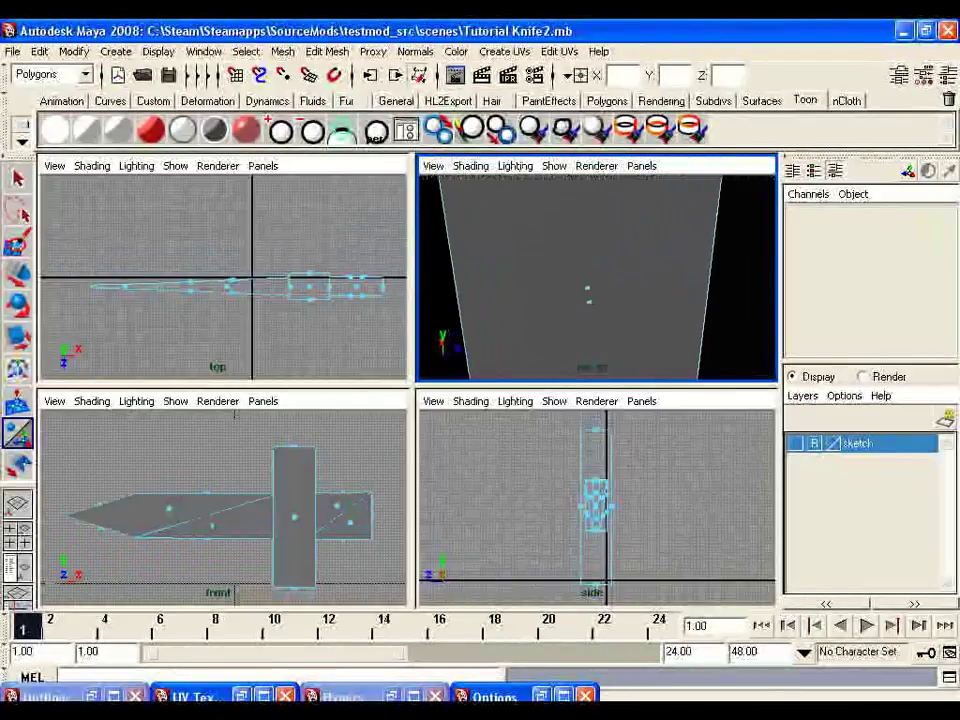
left_click(588, 289)
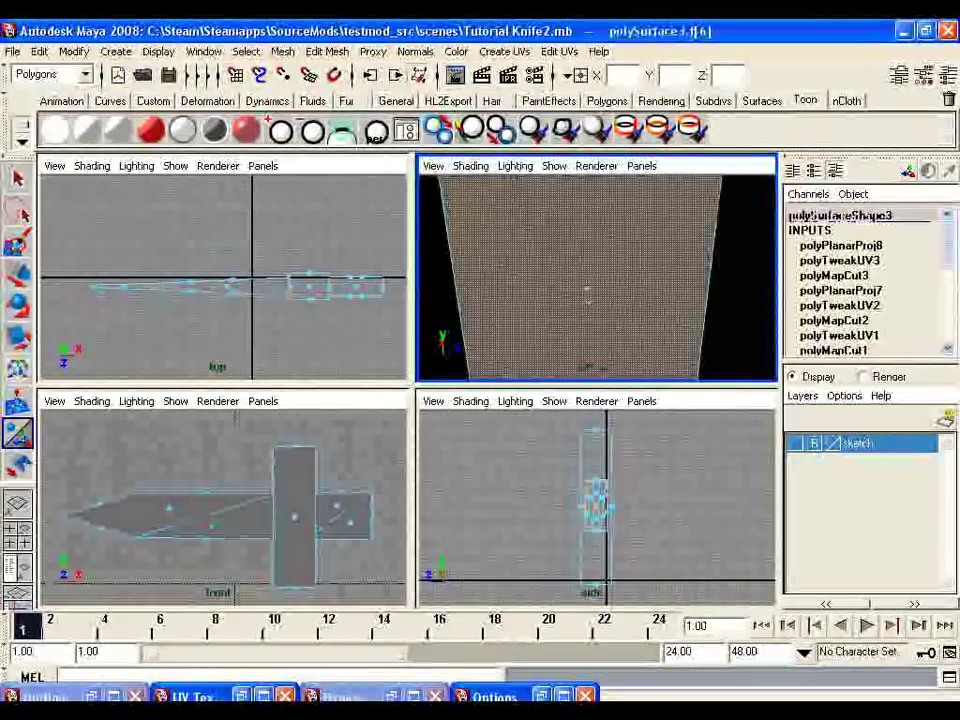
left_click_drag(588, 289, 655, 225, "alt")
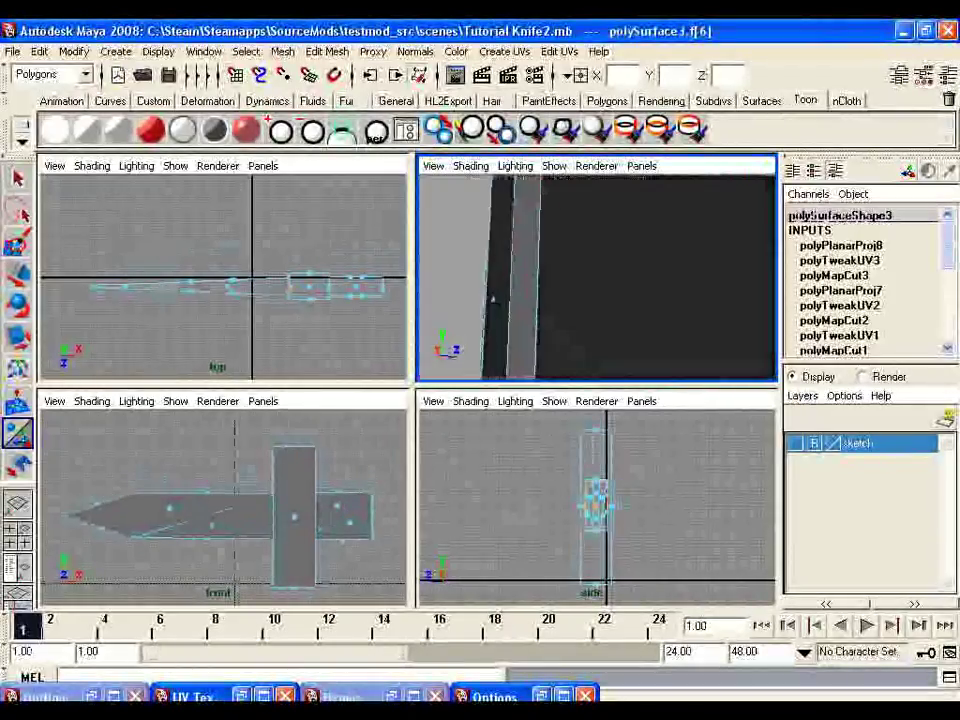
left_click(655, 225)
- Select the crossguard's blade-side face and apply planar mapping to it along the X axis
left_click_drag(410, 262, 406, 262, "alt")
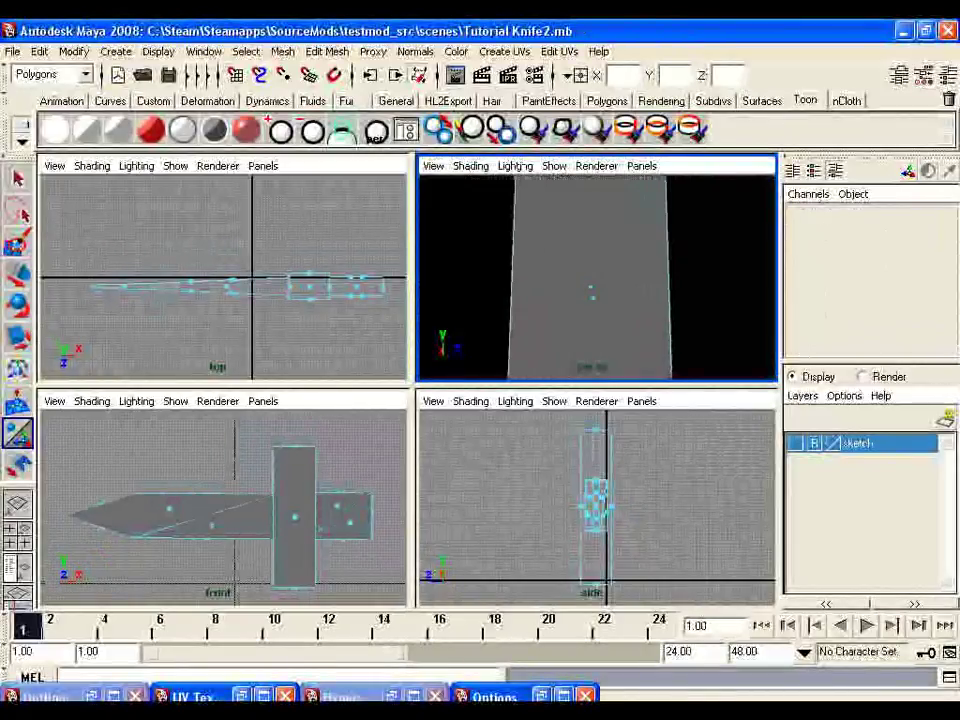
left_click(592, 297)
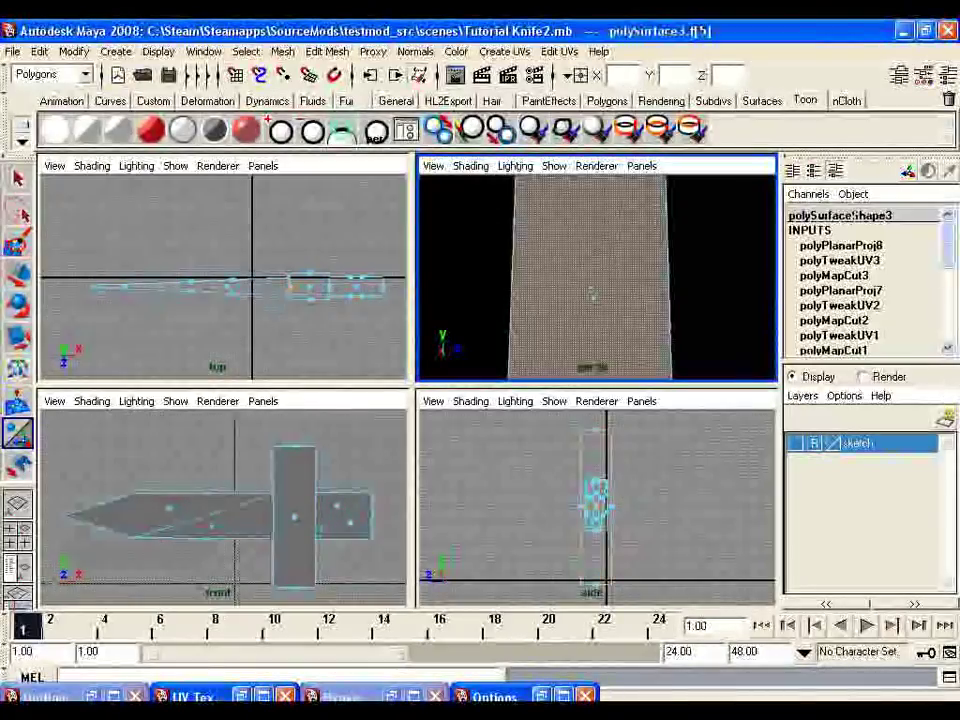
mouse_move(592, 297)
left_mouse_down("alt")
mouse_move(680, 270)
mouse_move(655, 240)
mouse_move(560, 270)
mouse_move(610, 250)
mouse_move(590, 285)
left_mouse_up("alt")
key("space")
middle_click_drag(570, 420, 586, 436, "alt")
left_click_drag(390, 262, 388, 262, "alt")
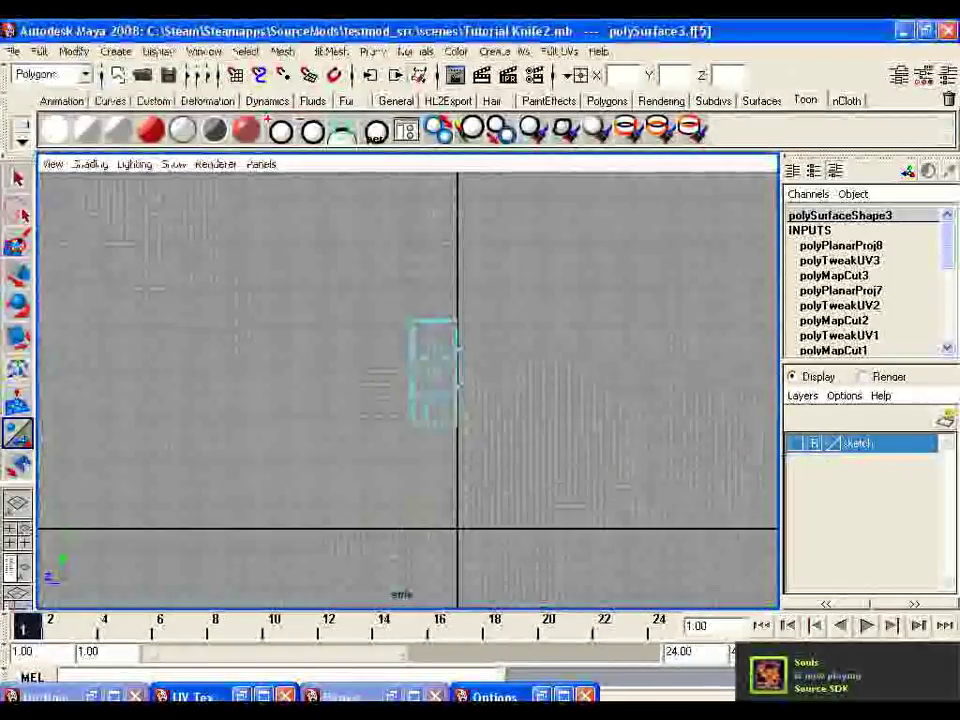
left_click(505, 51)
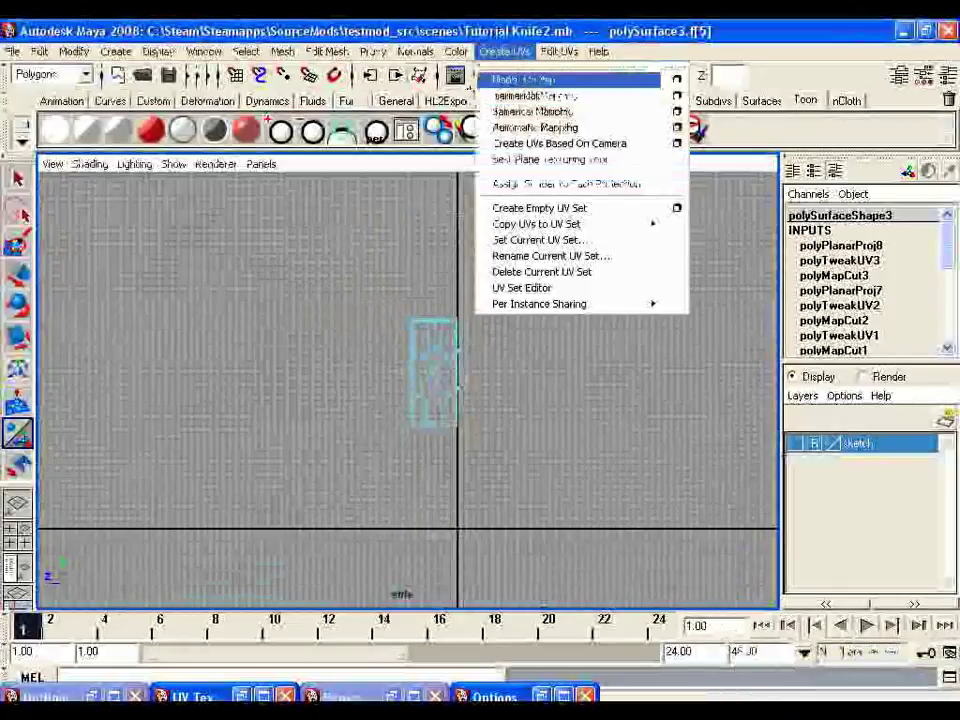
left_click(528, 79)
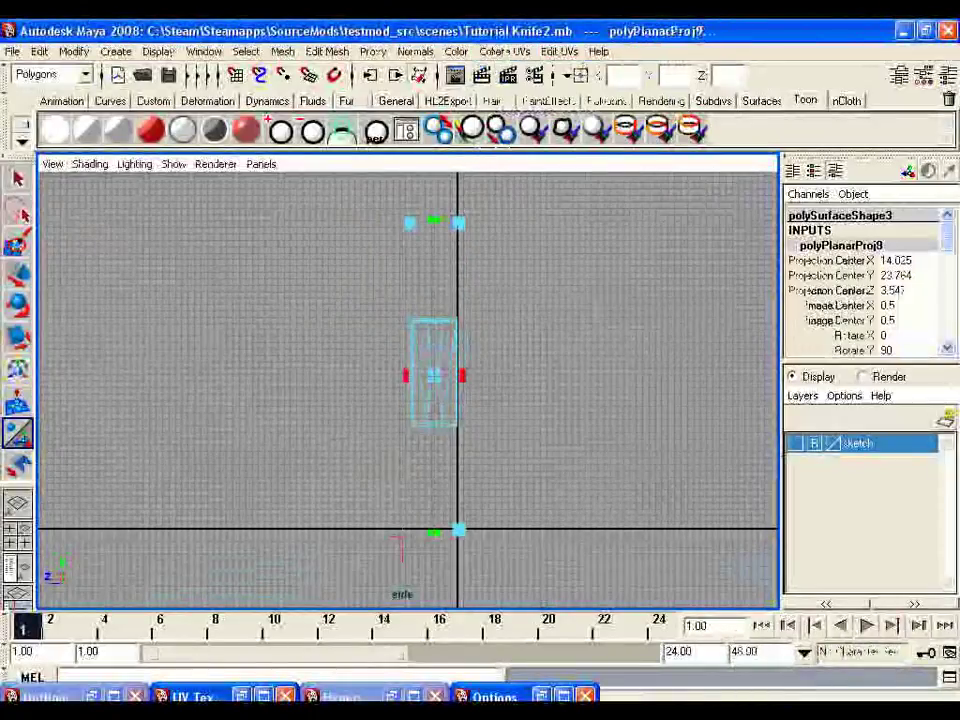
- In the UV Texture Editor, shrink the blade-side face's projection to a small square and place it above the lower-right square
left_click(241, 695)
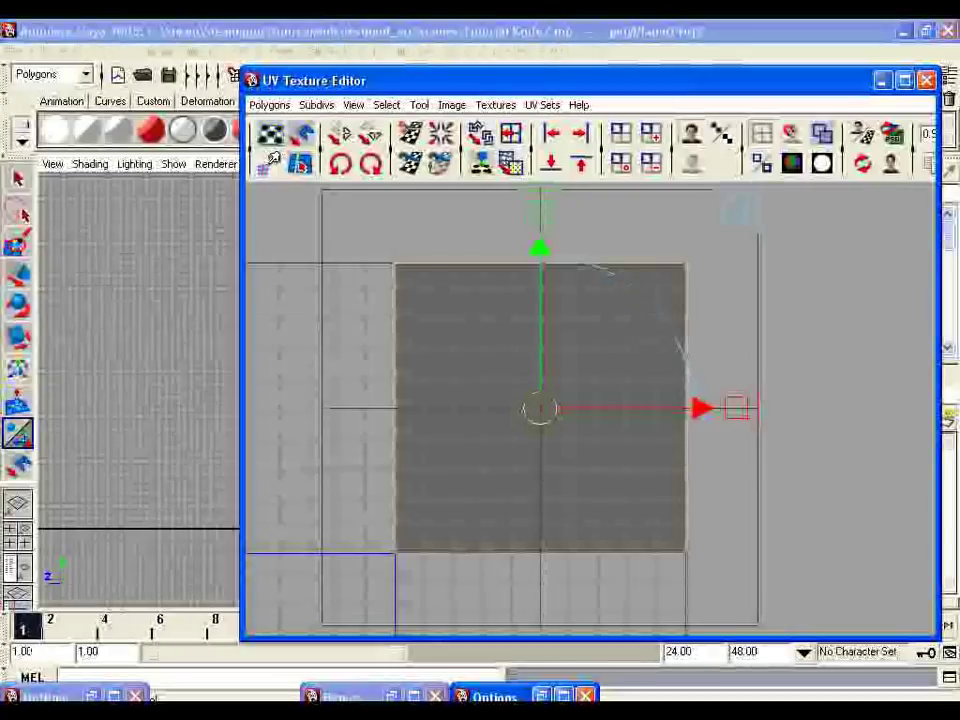
left_click_drag(739, 208, 577, 369)
left_click_drag(540, 408, 647, 447)
left_click(745, 400)
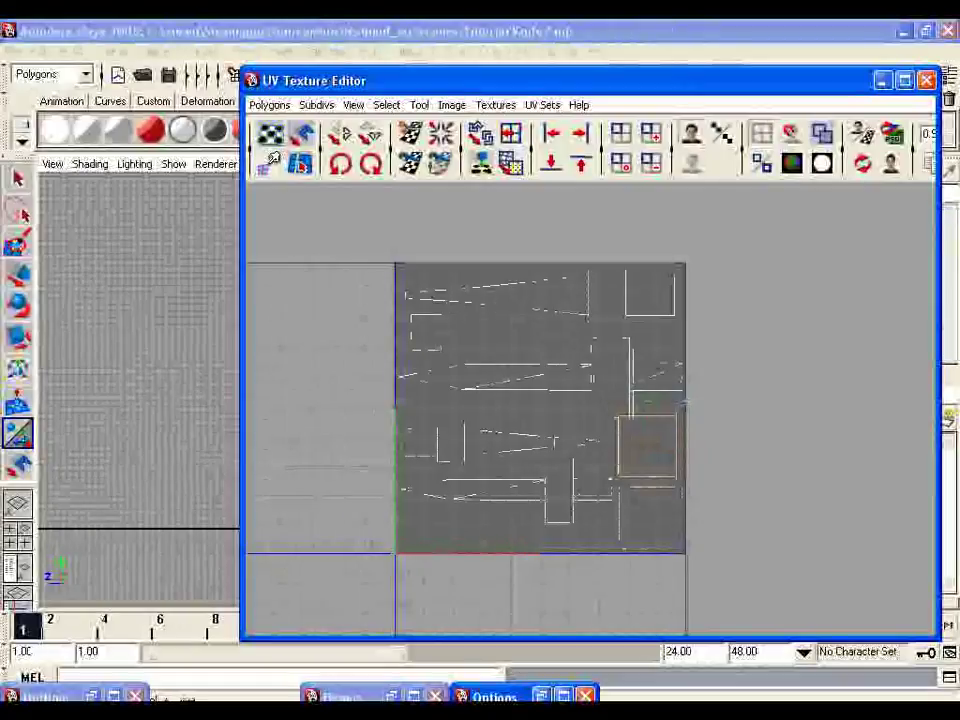
key("ctrl+z")
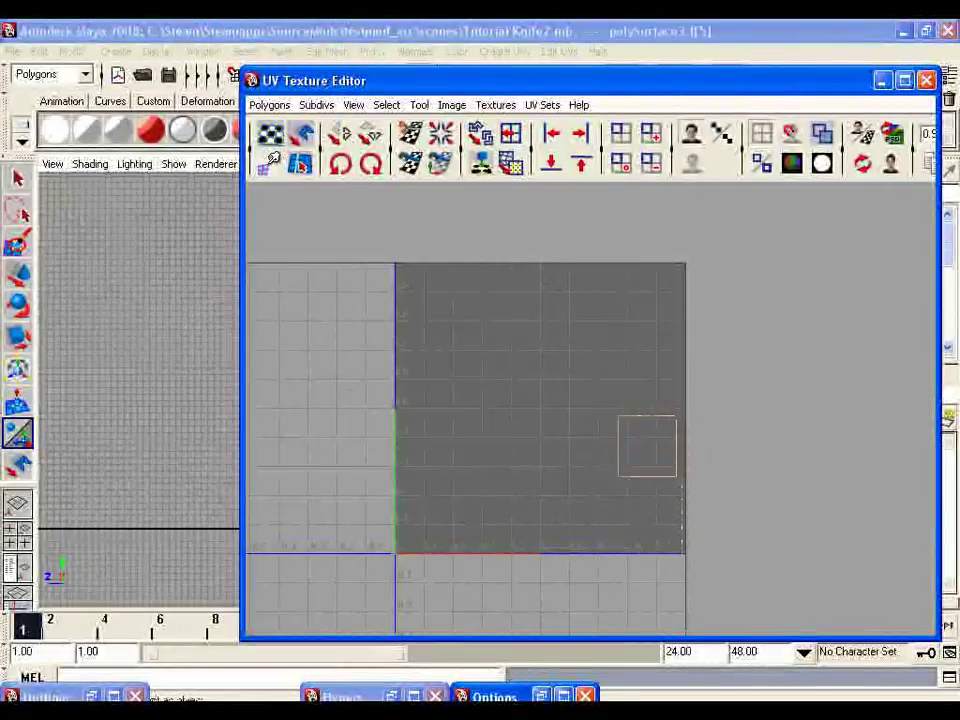
- Convert the new square to UVs and nudge it so it sits directly above the lower-right square
key("ctrl+F12")
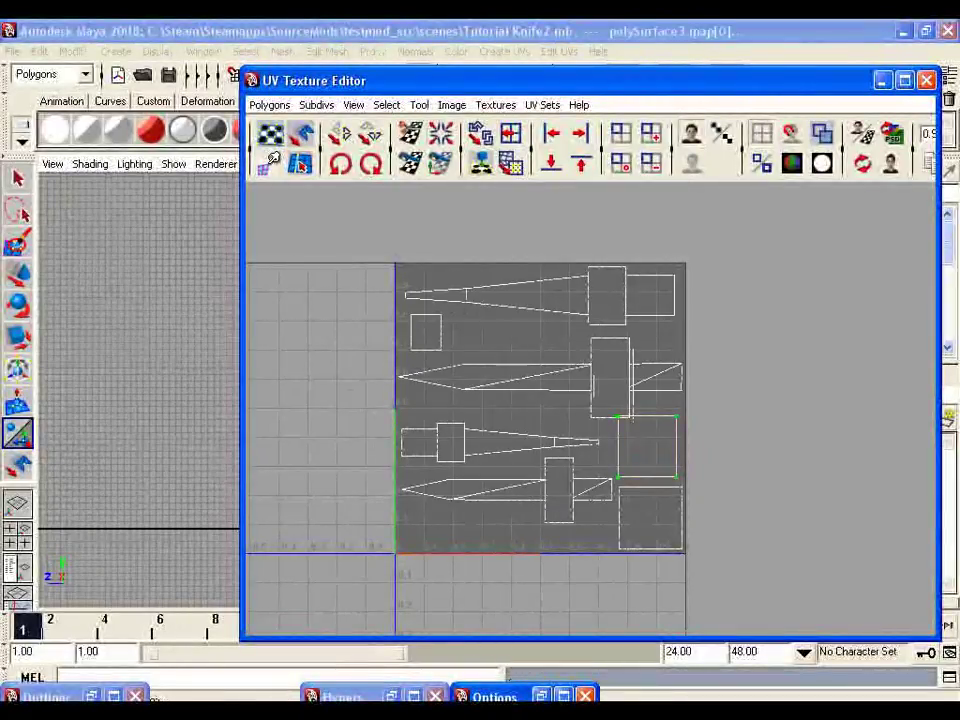
left_click(18, 273)
left_click_drag(648, 447, 650, 450)
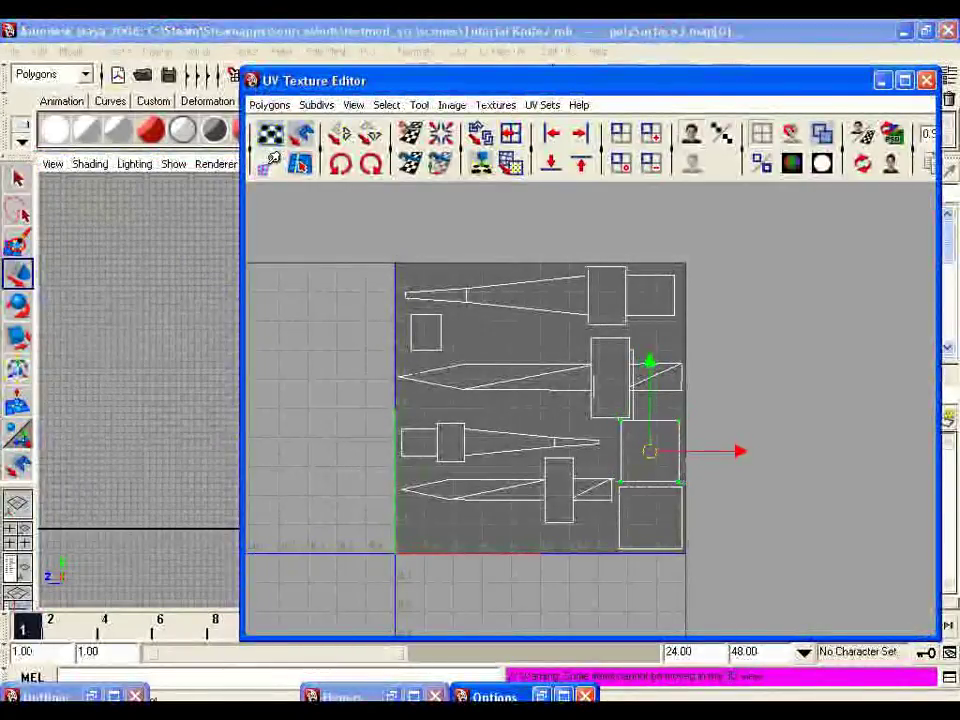
left_click(745, 430)
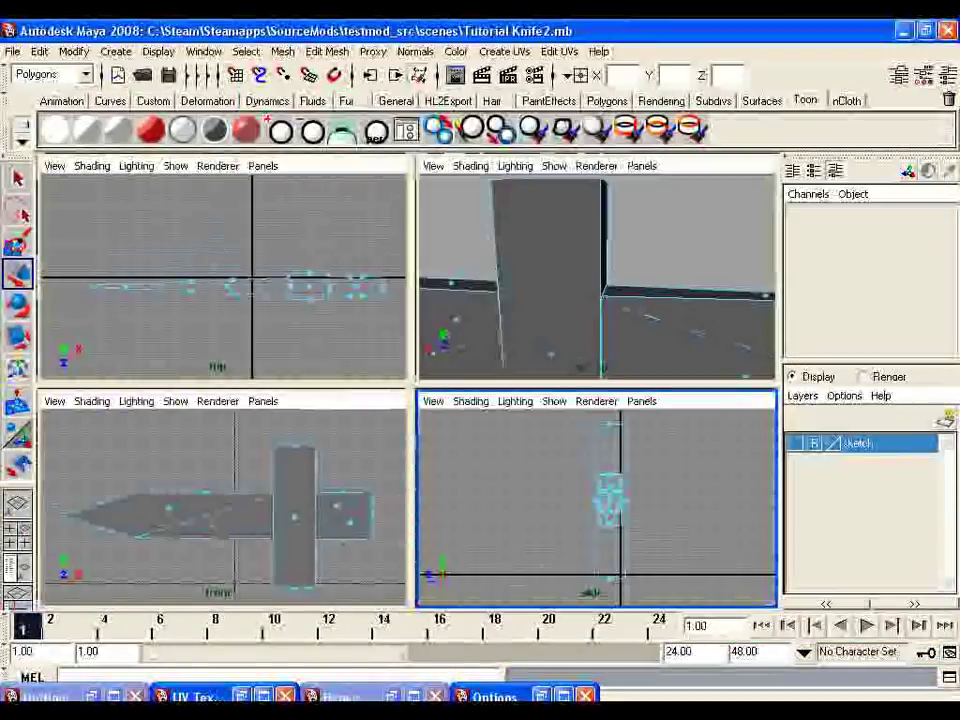
- Select the hidden inner face where the blade meets the crossguard and delete it
mouse_move(560, 280)
left_mouse_down("alt")
mouse_move(640, 280)
mouse_move(500, 272)
mouse_move(600, 268)
mouse_move(550, 268)
left_mouse_up("alt")
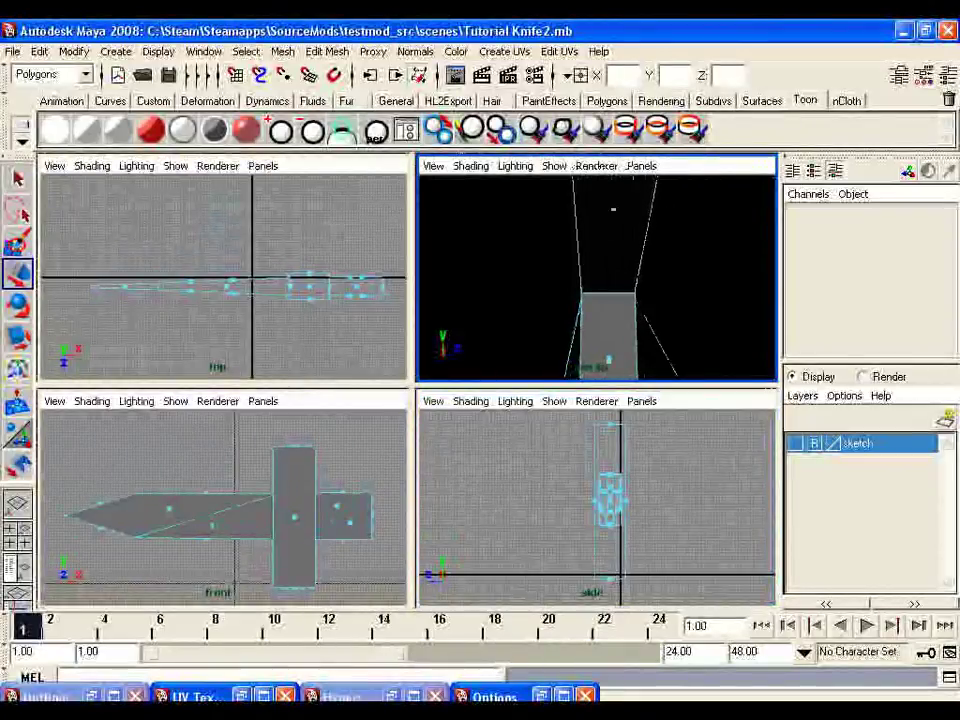
right_click_drag(560, 285, 607, 287, "alt")
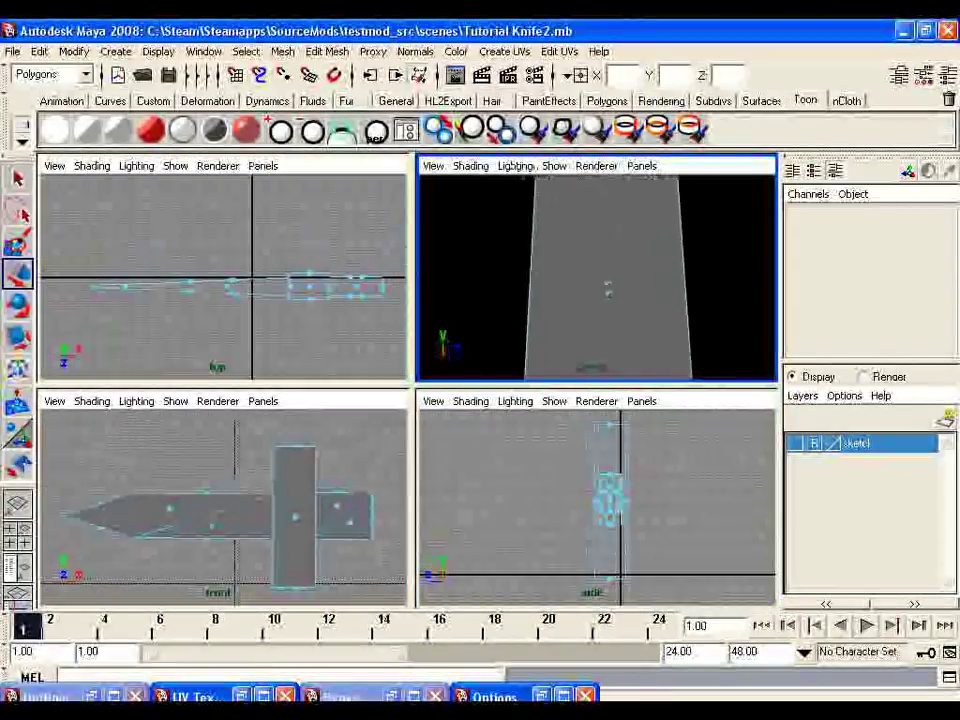
left_click(607, 287)
left_click_drag(607, 287, 690, 318, "alt")
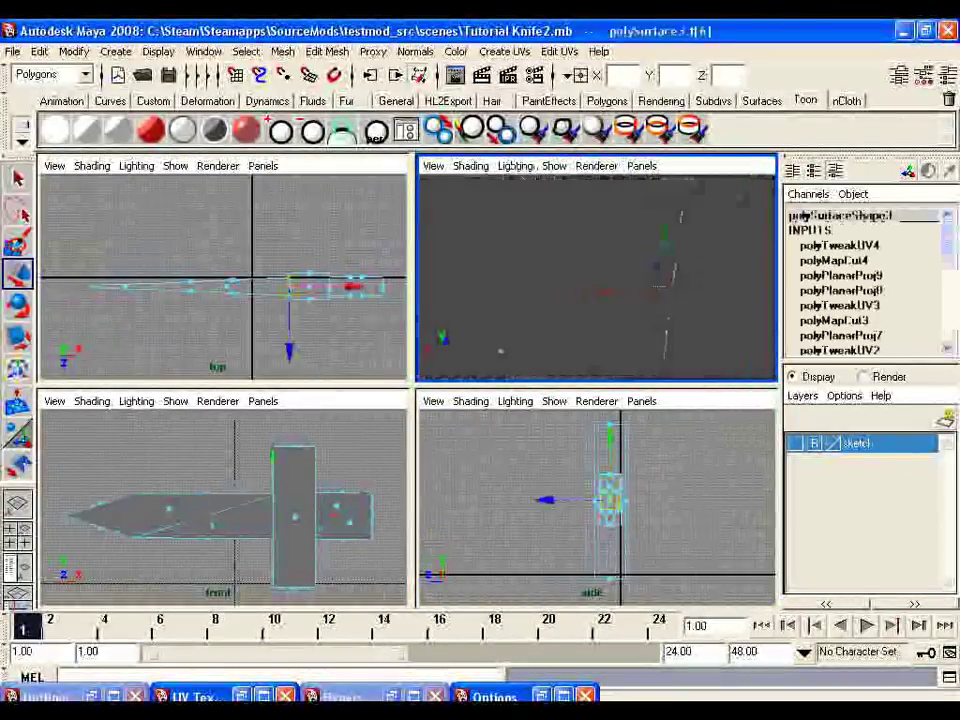
right_click_drag(690, 318, 570, 300, "alt")
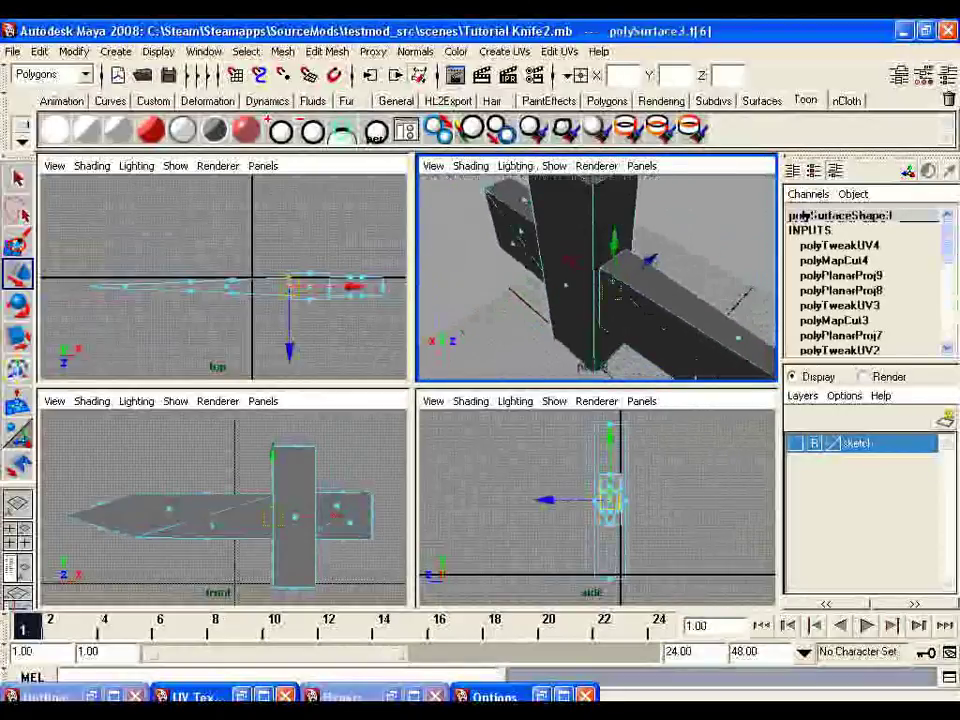
left_click_drag(570, 300, 611, 229, "alt")
scroll(606, 287, "up", 5)
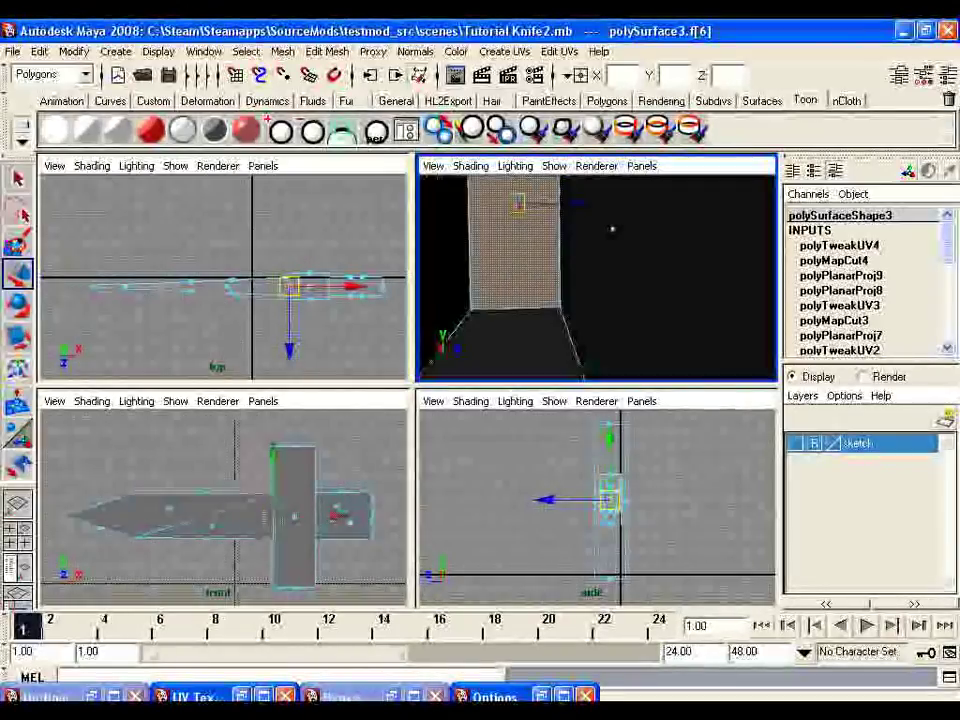
middle_click_drag(611, 229, 654, 283, "alt")
mouse_move(654, 283)
left_mouse_down("alt")
mouse_move(570, 283)
mouse_move(655, 280)
left_mouse_up("alt")
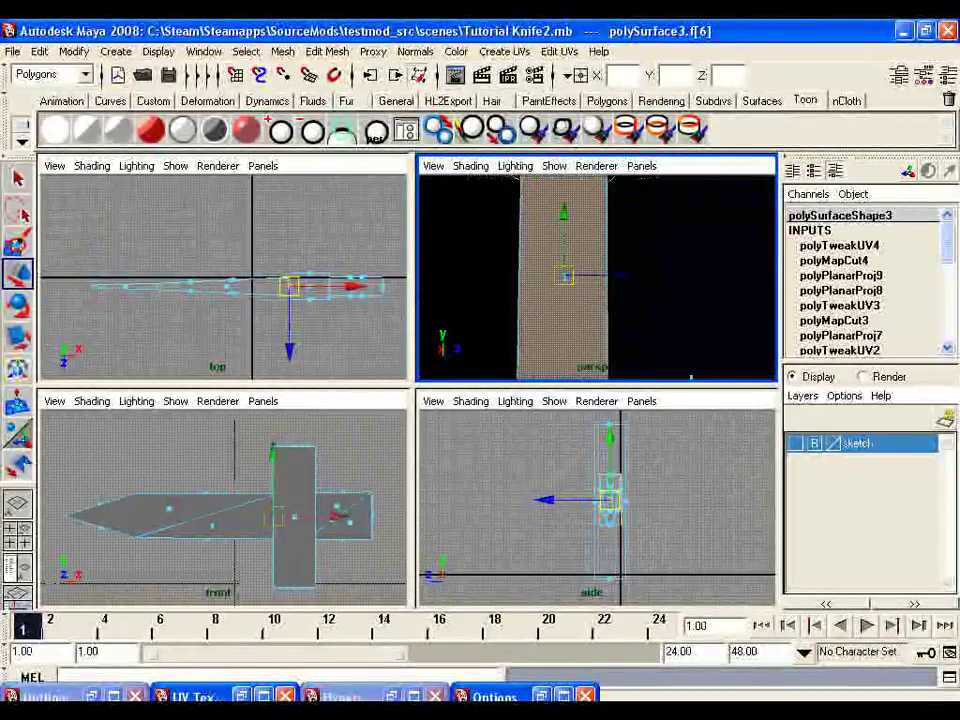
key("q")
left_click_drag(655, 280, 815, 279, "alt")
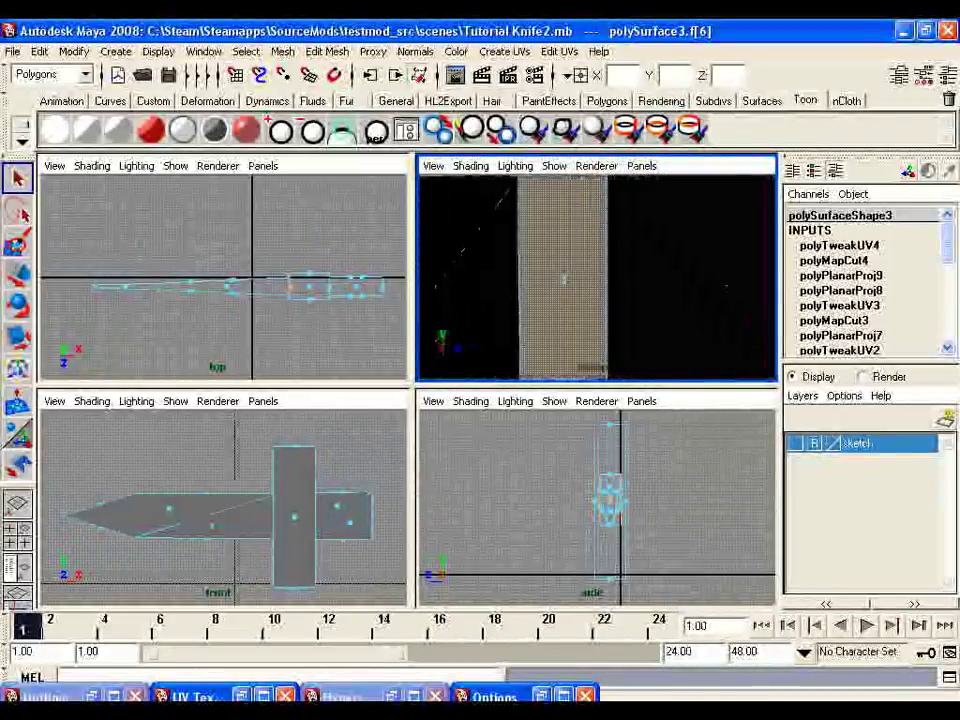
- Select the crossguard's blade-side face around the base of the blade
left_click_drag(564, 279, 655, 282, "alt")
left_click(530, 284)
left_click(564, 282)
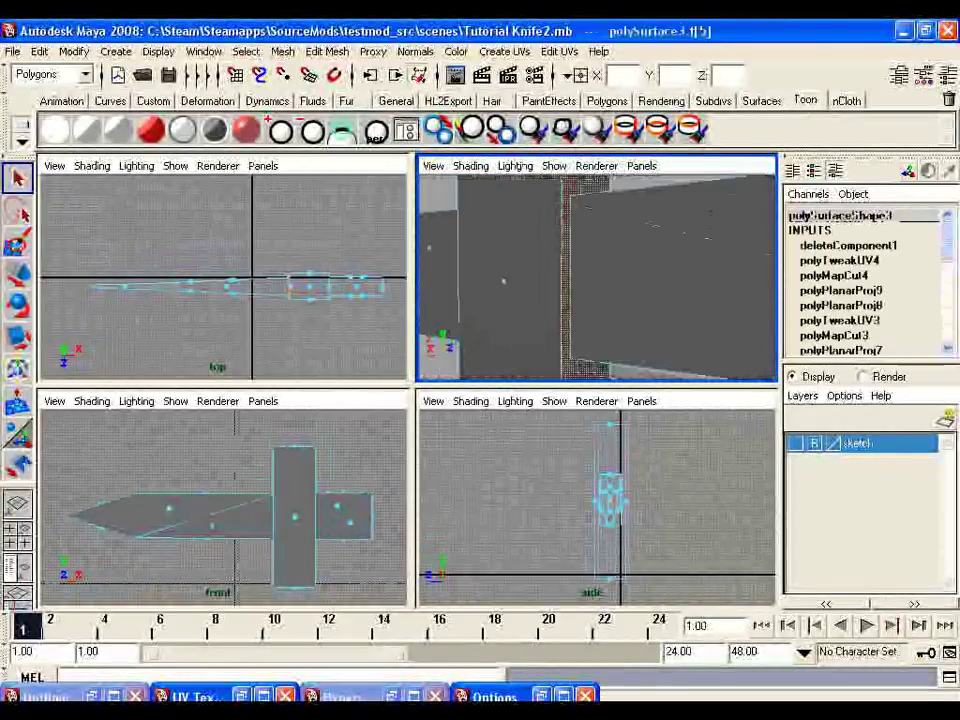
- Select the hidden inner face where the handle meets the crossguard and delete it
left_click_drag(503, 282, 530, 286, "alt")
middle_click_drag(530, 286, 530, 180, "alt")
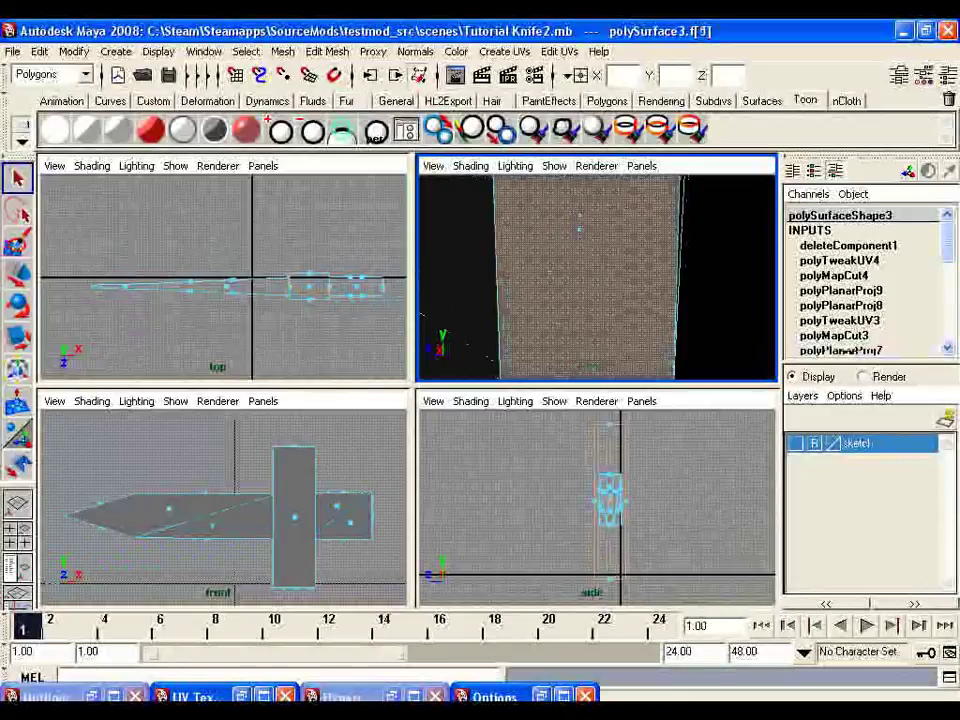
scroll(597, 278, "up", 3)
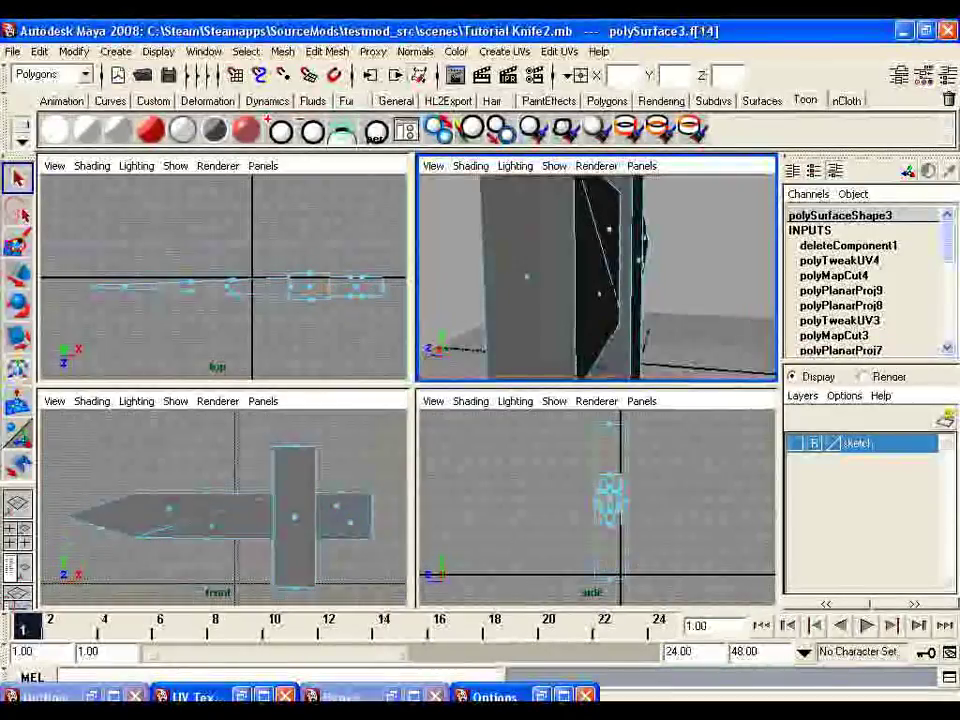
left_click_drag(585, 270, 525, 305, "alt")
scroll(597, 278, "up", 5)
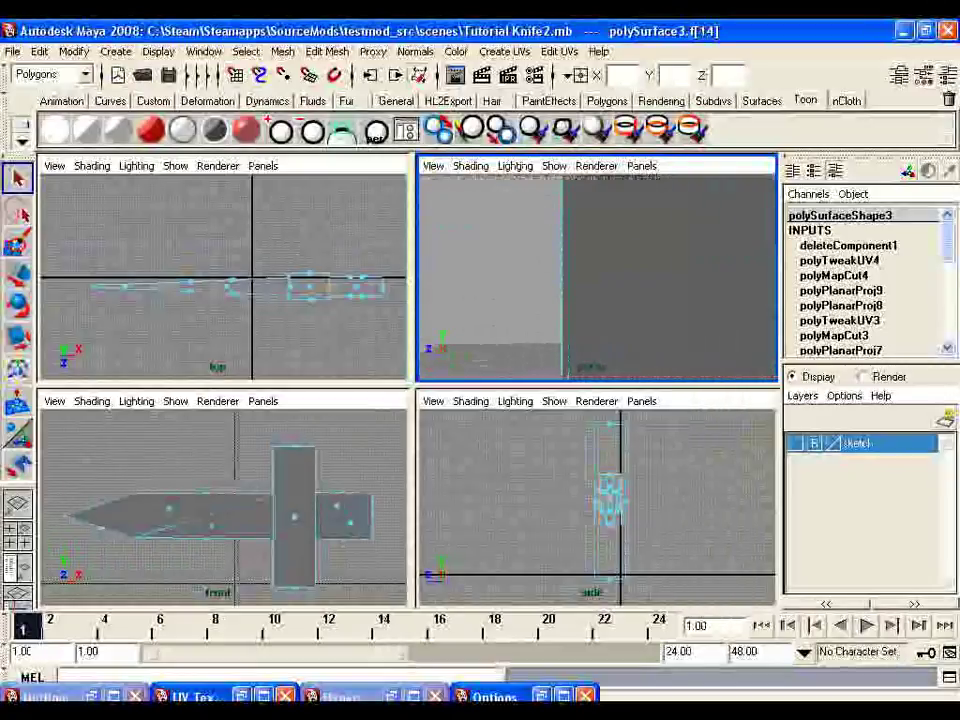
key("Delete")
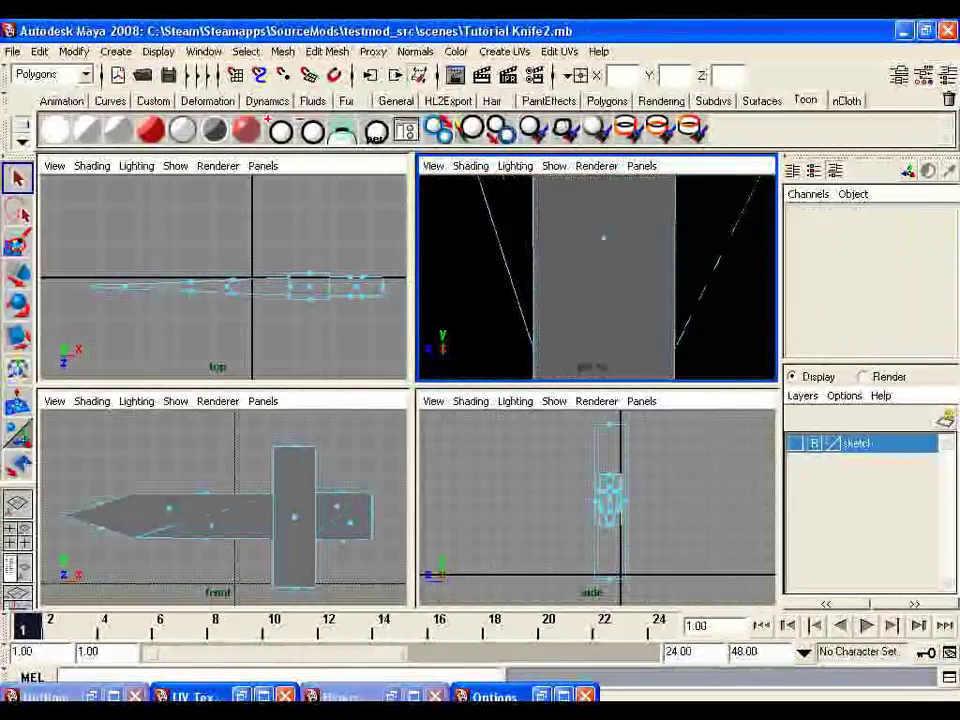
- Examine the knife from several sides, checking the blade, crossguard and handle after the inner-face removal
left_click_drag(597, 278, 685, 300, "alt")
scroll(602, 286, "down", 5)
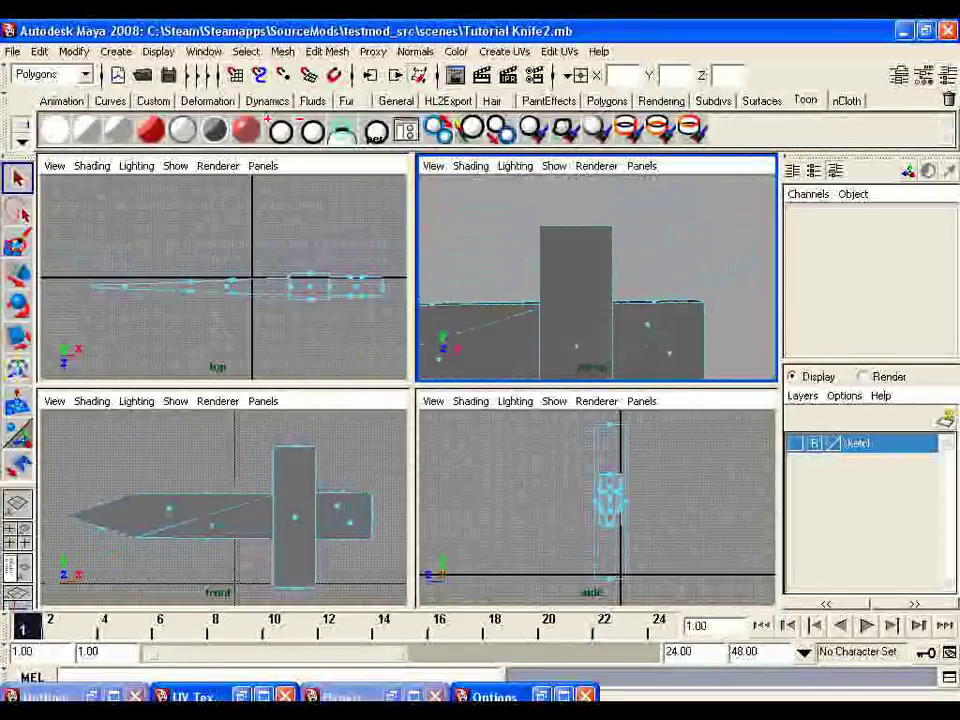
middle_click_drag(640, 312, 652, 190, "alt")
scroll(597, 278, "down", 3)
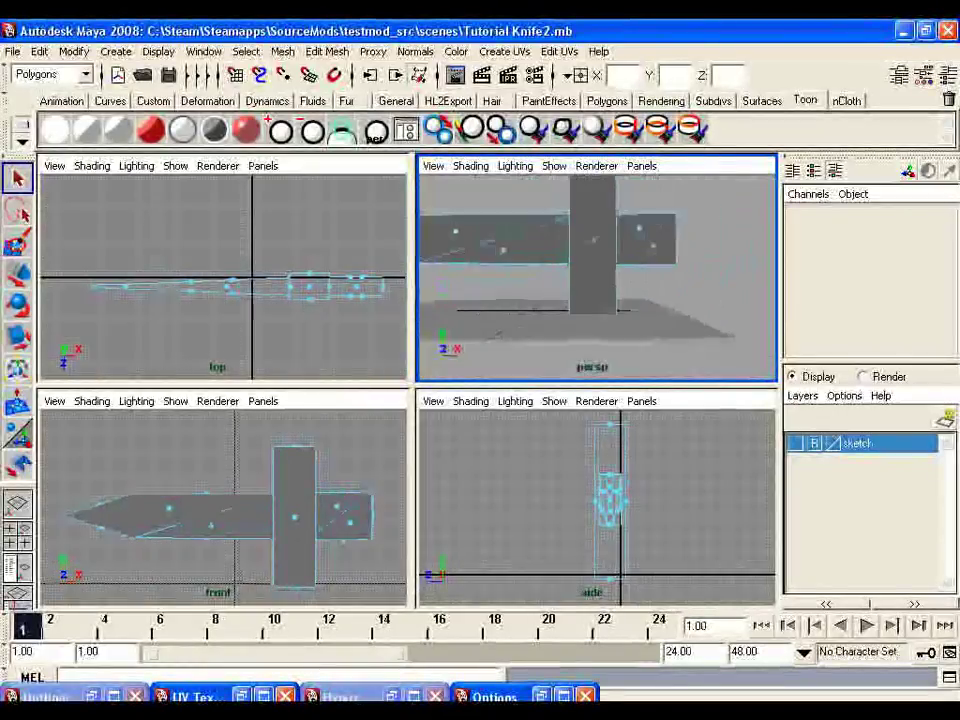
left_click_drag(686, 280, 662, 286, "alt")
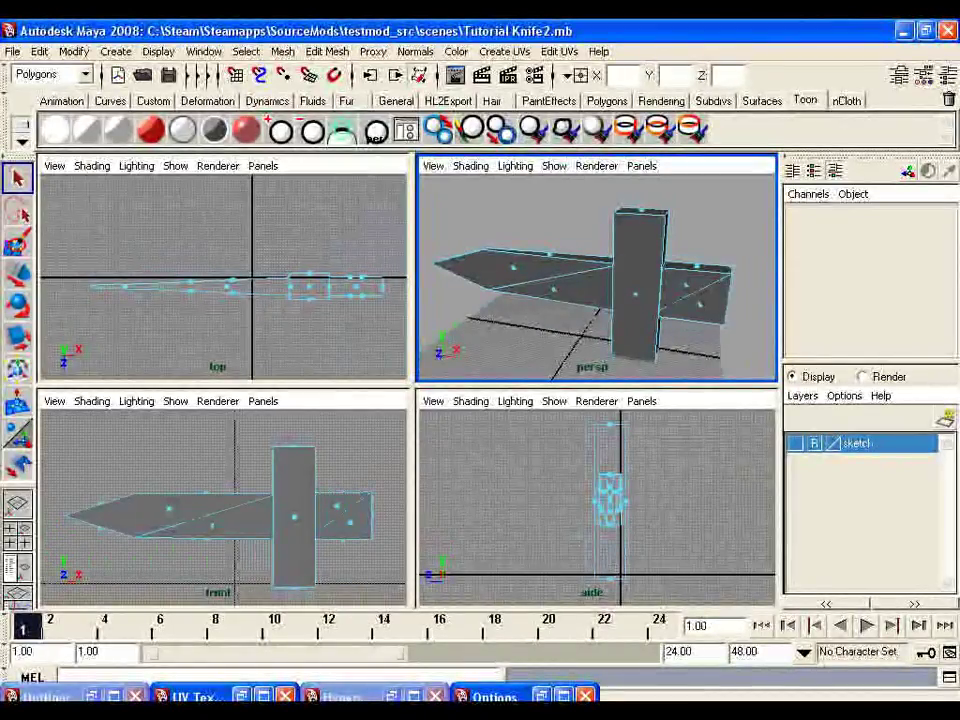
left_click_drag(600, 265, 645, 235, "alt")
left_click_drag(600, 270, 680, 270, "alt")
mouse_move(610, 270)
left_mouse_down("alt")
mouse_move(550, 262)
mouse_move(560, 240)
mouse_move(603, 266)
left_mouse_up("alt")
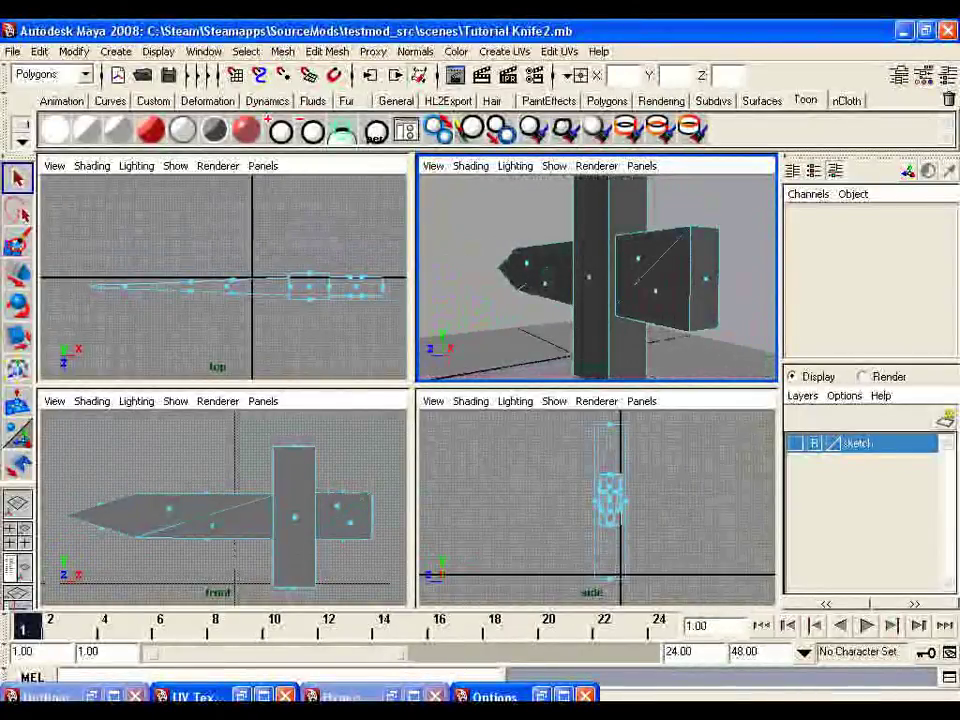
left_click_drag(640, 270, 510, 275, "alt")
left_click_drag(575, 260, 690, 255, "alt")
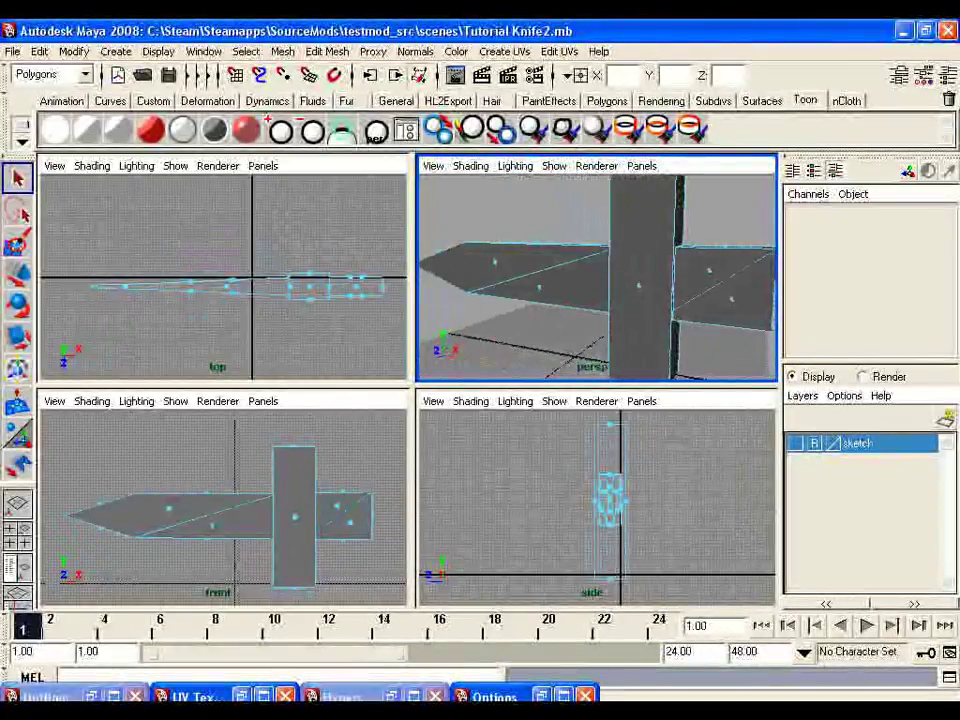
- In the UV Texture Editor, select the face collapsed into a thin vertical line beside the middle crossguard shell and locate it on the knife
left_click(160, 696)
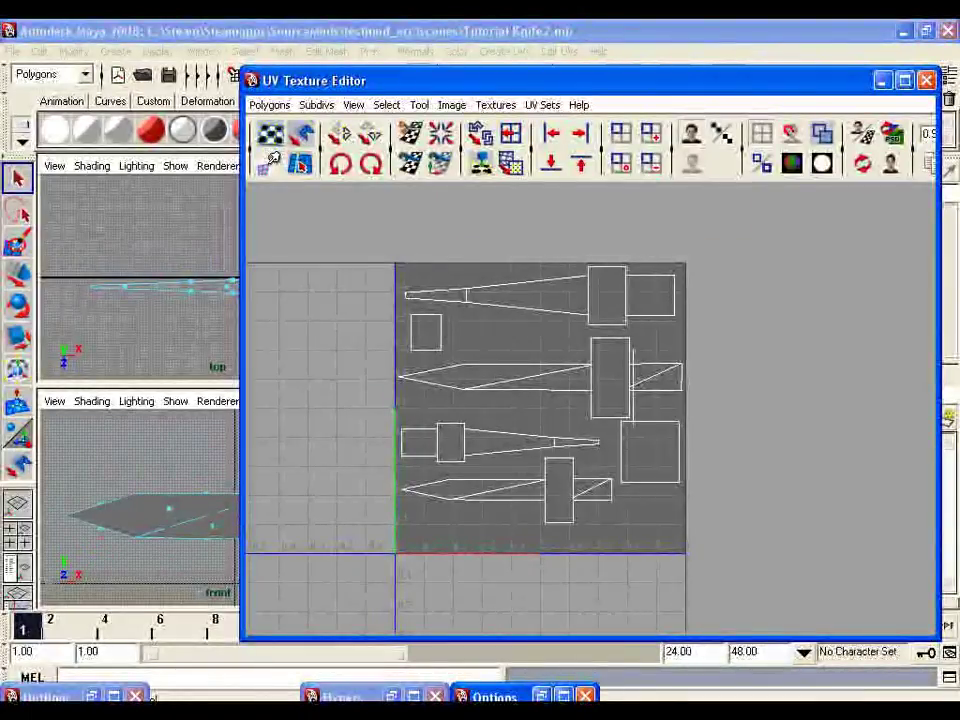
left_click(610, 378)
key("ctrl+z")
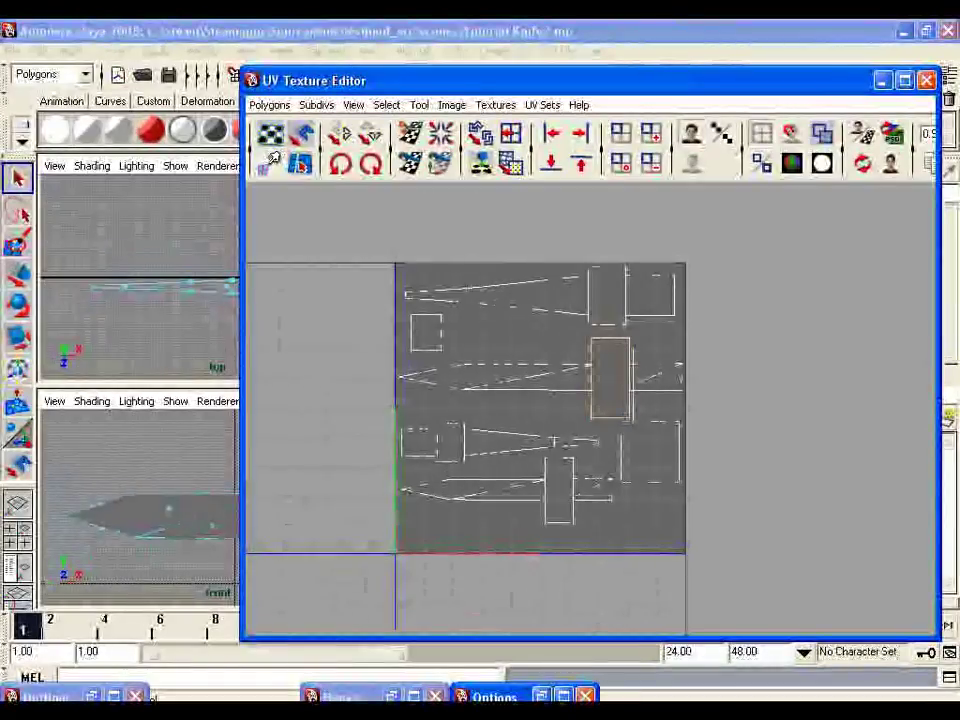
left_click(633, 382)
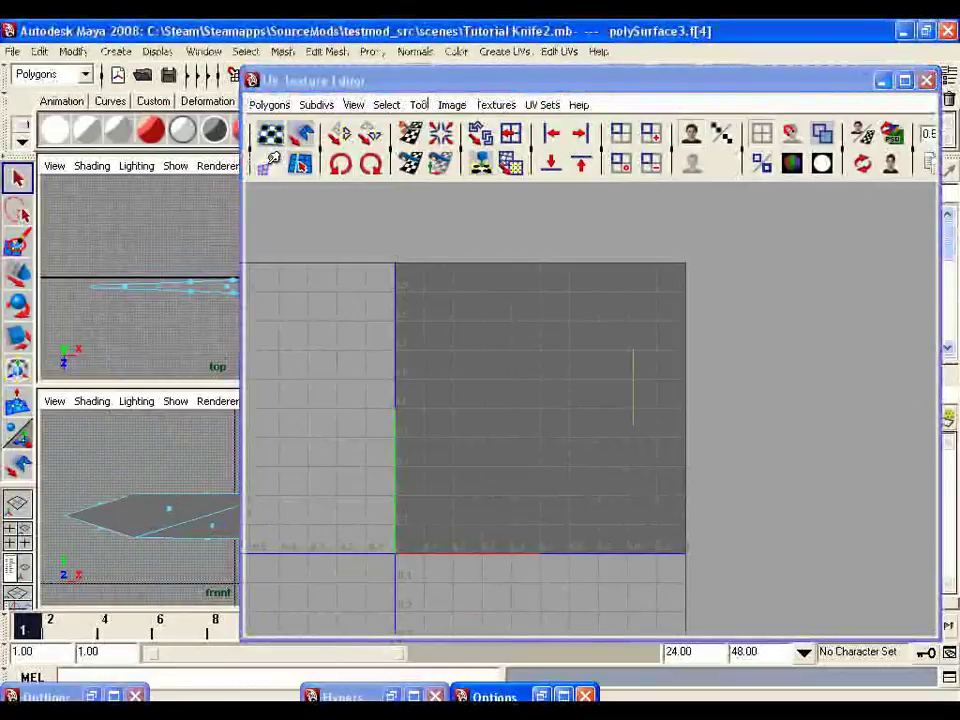
left_click(882, 81)
left_click_drag(540, 290, 570, 300, "alt")
left_click(580, 460, "alt")
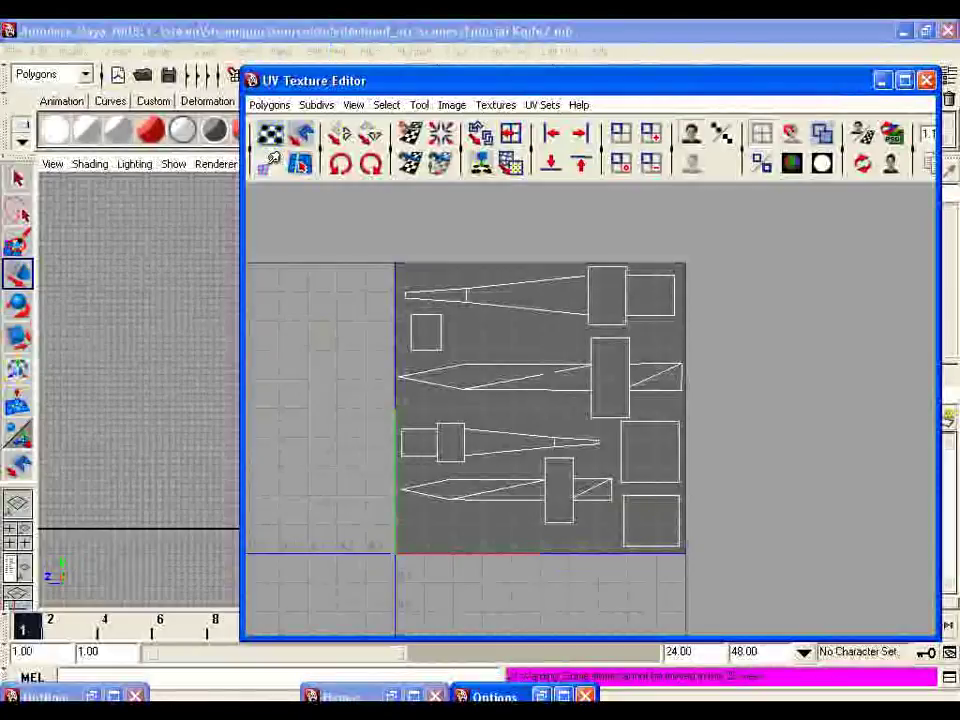
- Save the scene under the new name "tutorial knife3" as mayaBinary in the scenes folder
left_click(60, 32)
left_click(14, 51)
left_click(54, 136)
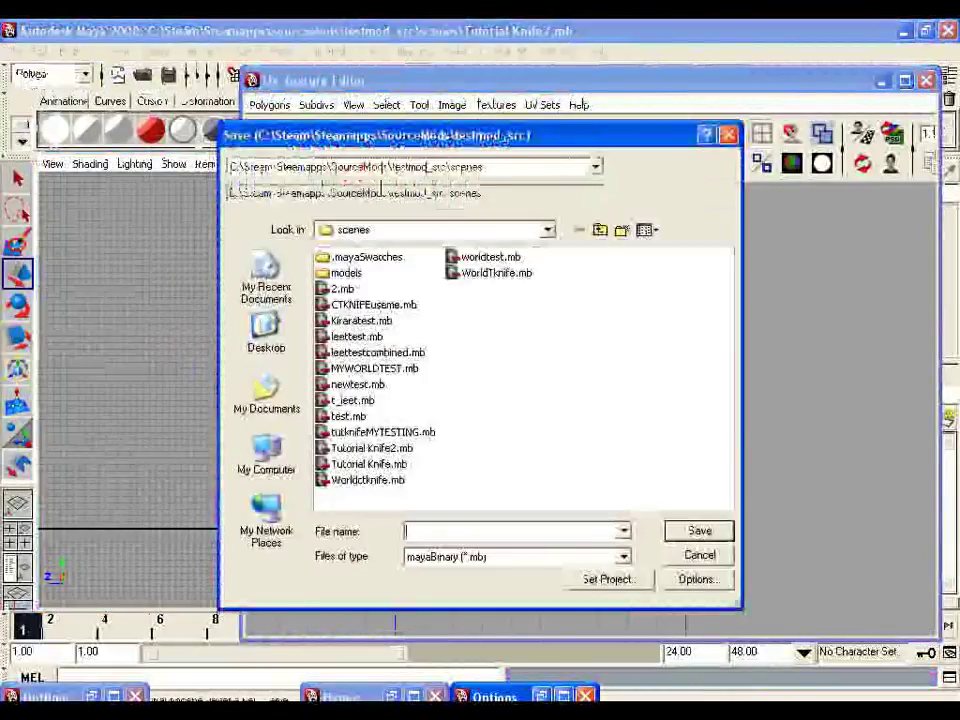
type("tut")
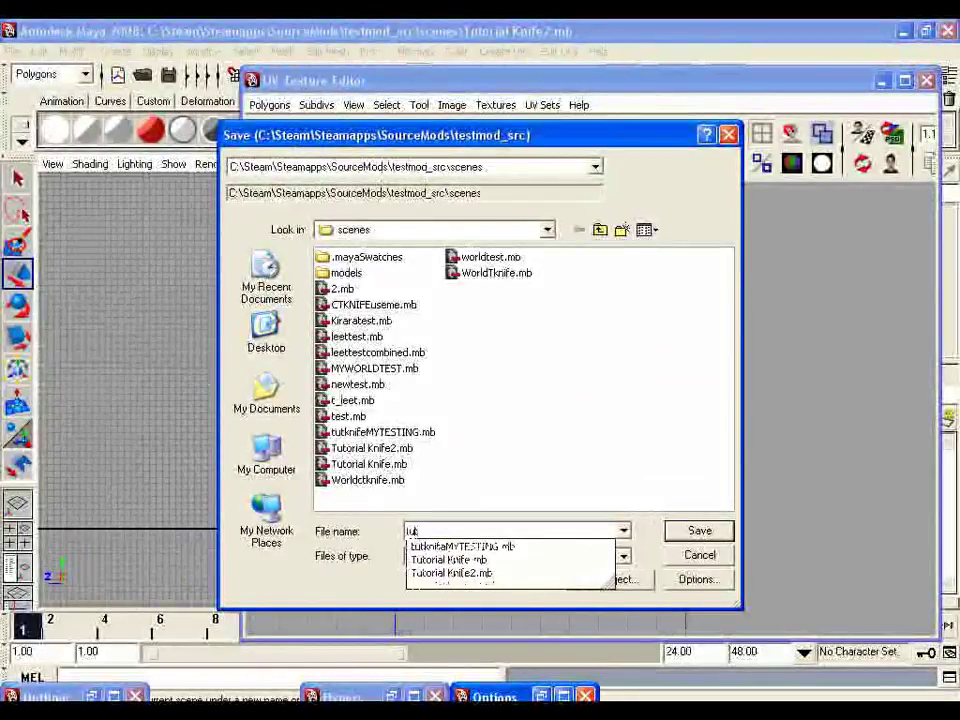
type("oria")
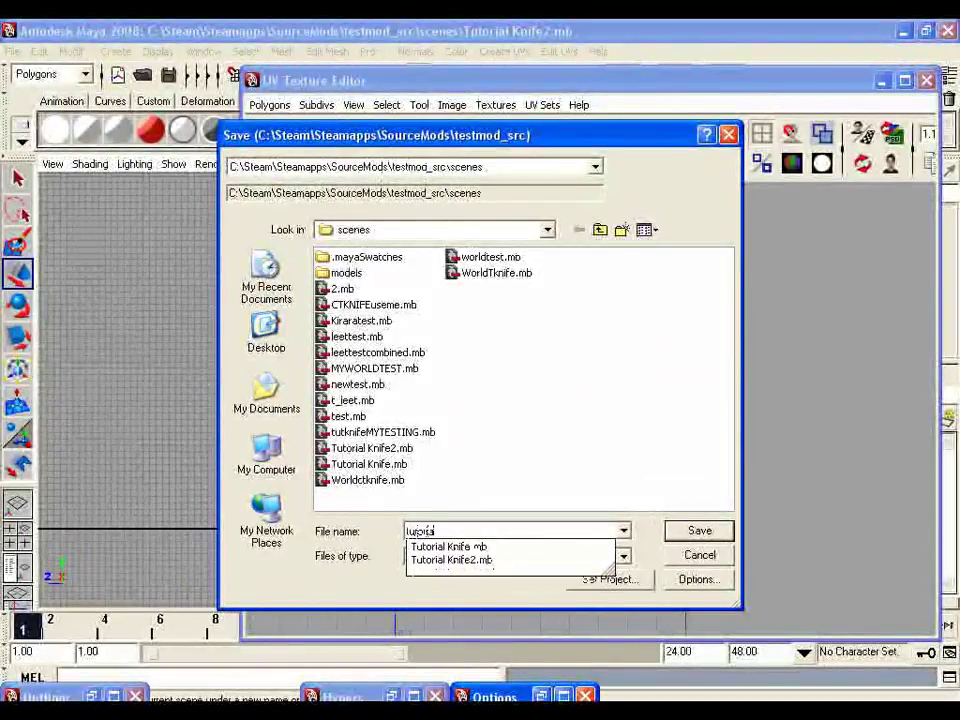
type("l knife")
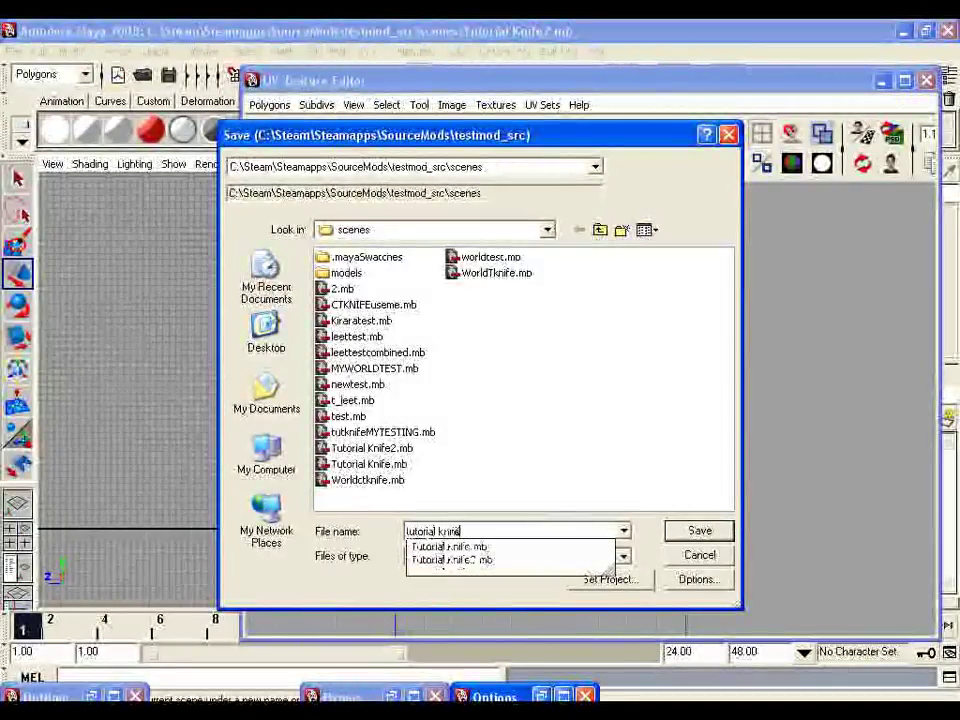
type("3")
key("Return")
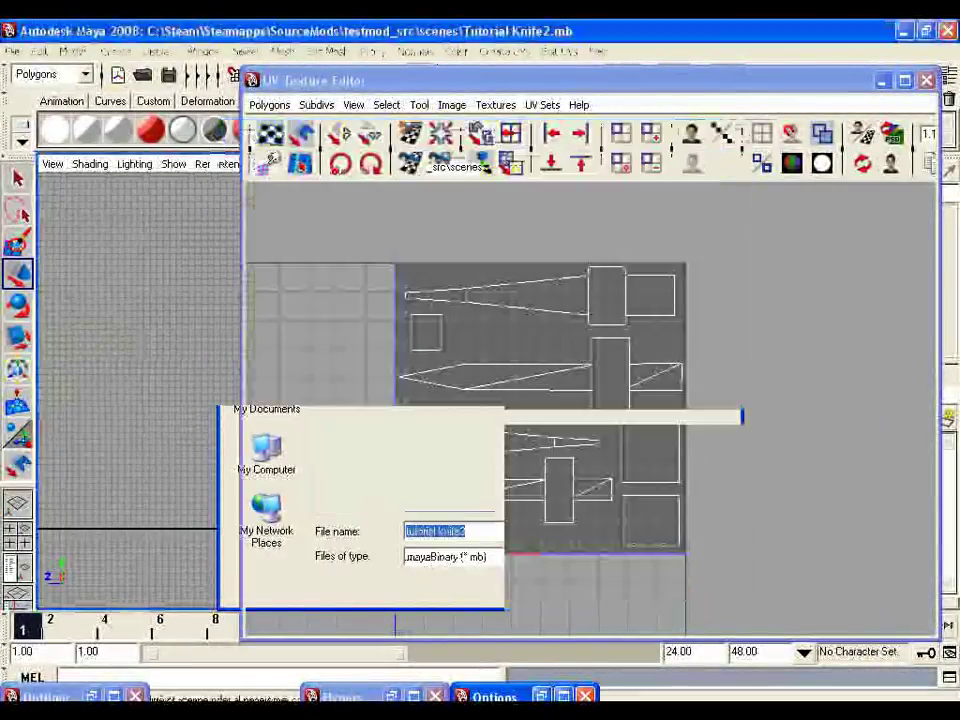